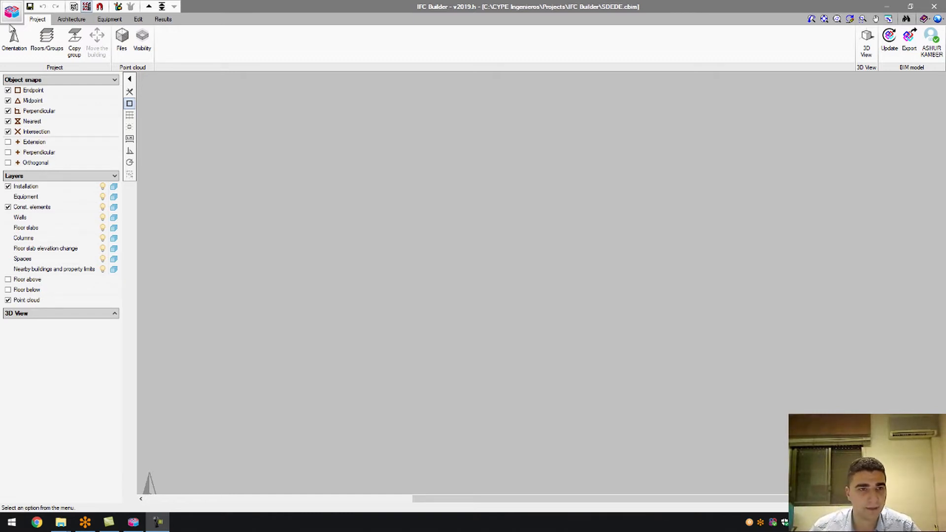
# Switch to the Architecture ribbon to show the wall, slab, opening and column tools.
pyautogui.click(64, 19)
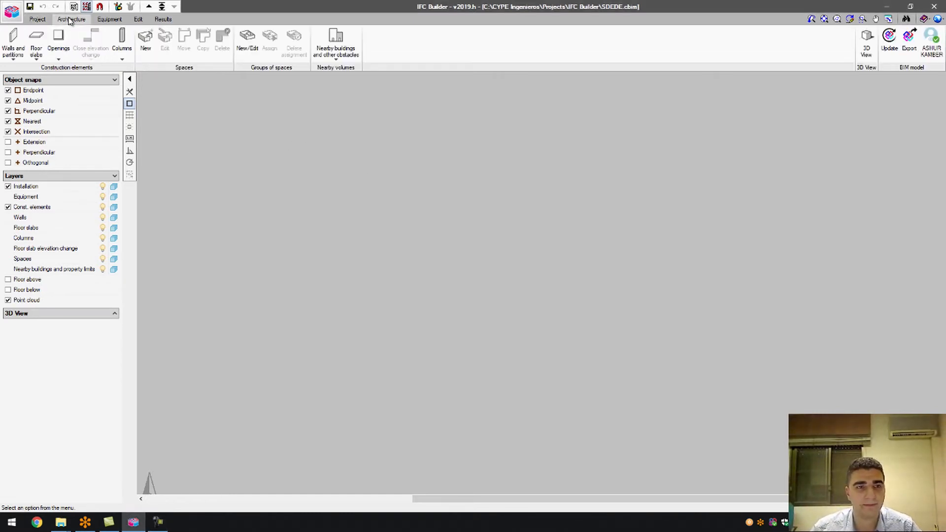
# Show the Walls and partitions toolbar with external, partition, basement, defence and virtual types.
pyautogui.click(22, 52)
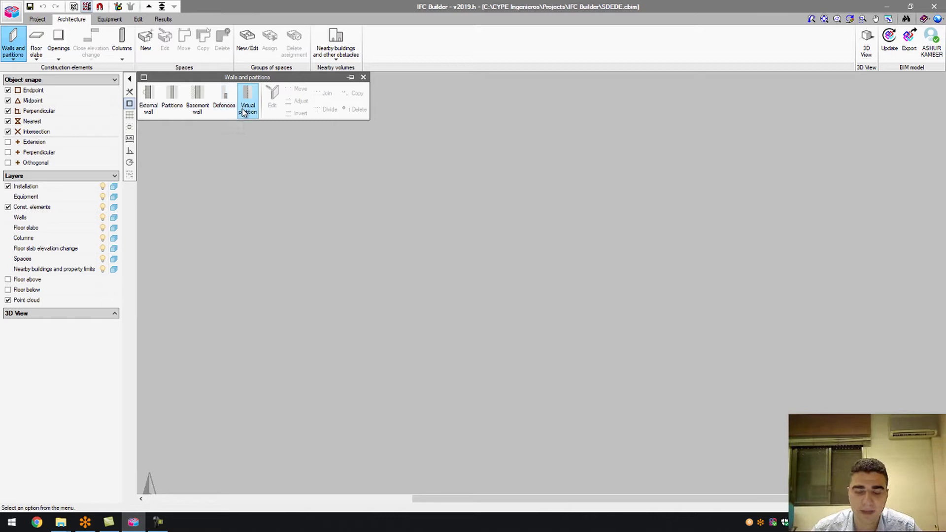
pyautogui.moveTo(241, 108)
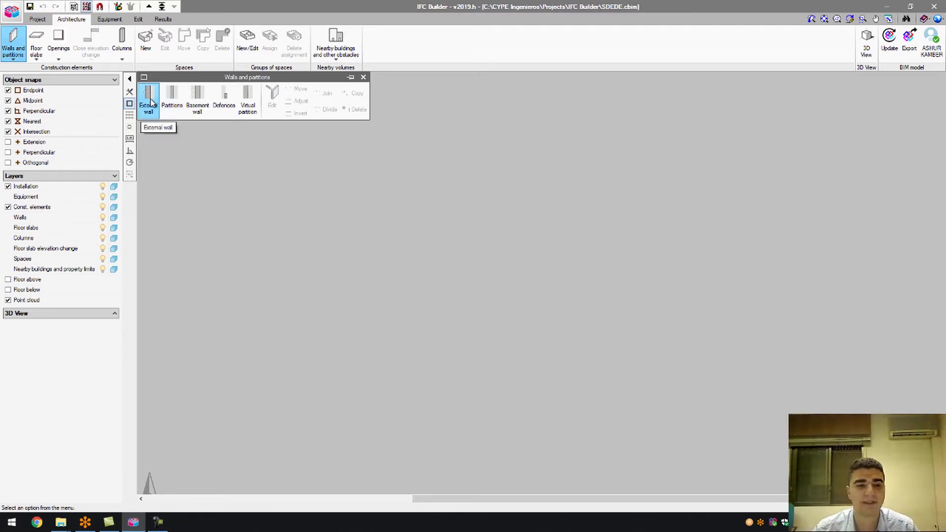
# Start an external wall and check the still-empty list of external wall types.
pyautogui.click(150, 103)
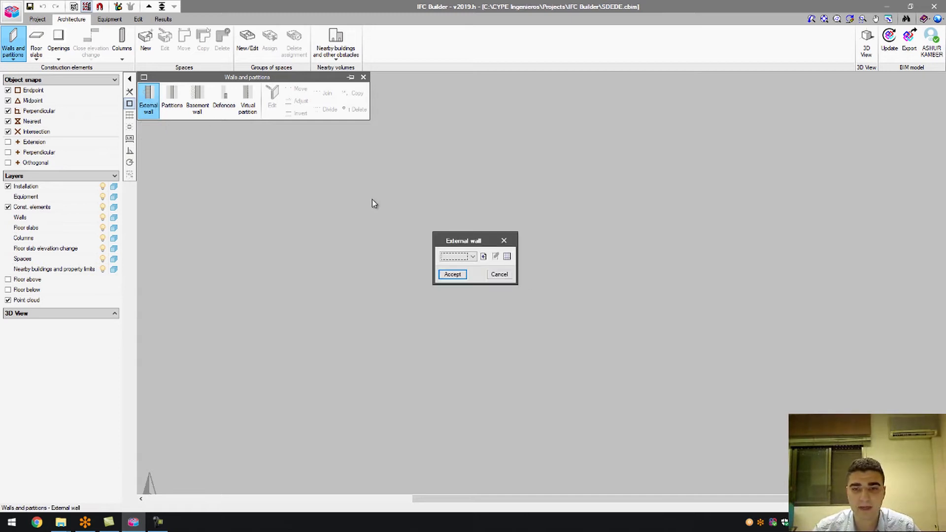
pyautogui.moveTo(476, 242); pyautogui.dragTo(477, 166)
pyautogui.click(474, 181)
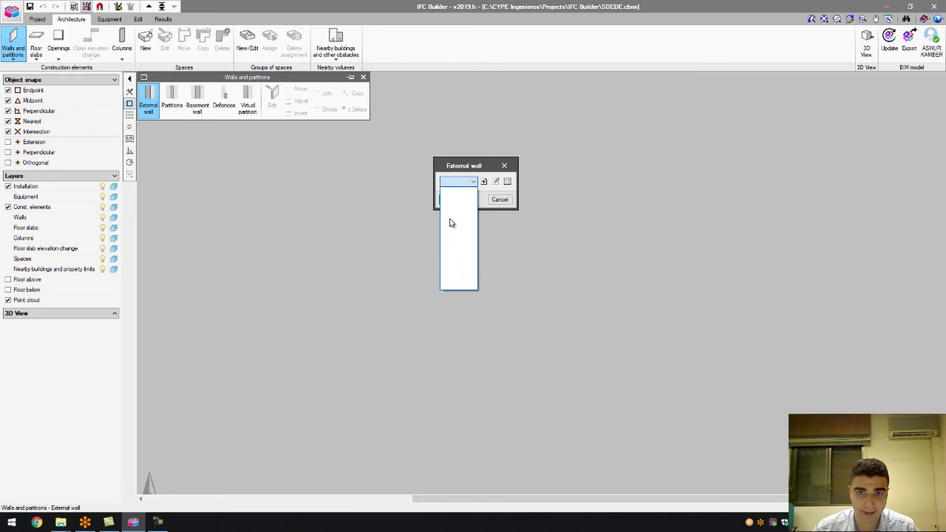
pyautogui.click(472, 183)
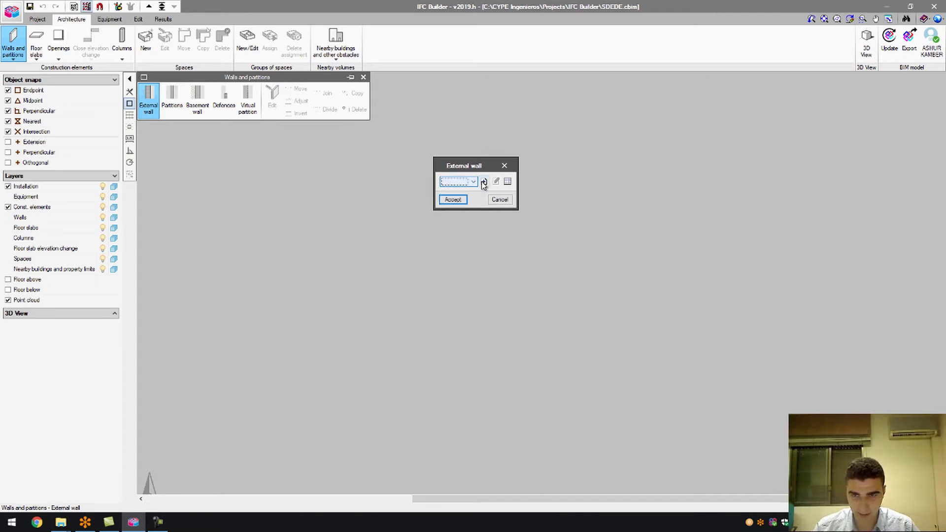
pyautogui.click(474, 182)
pyautogui.click(474, 182)
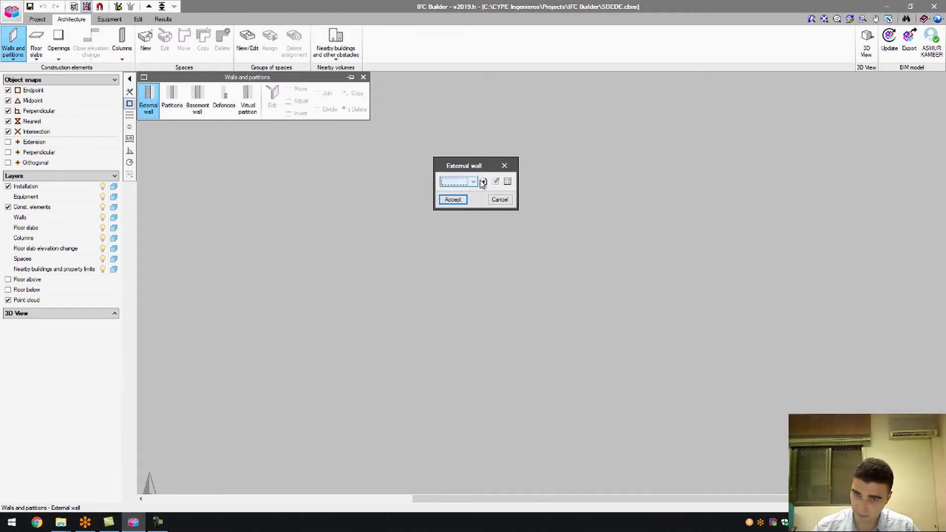
# Create a new external wall type with reference ExtWall01, 0.300 m thick.
pyautogui.click(482, 182)
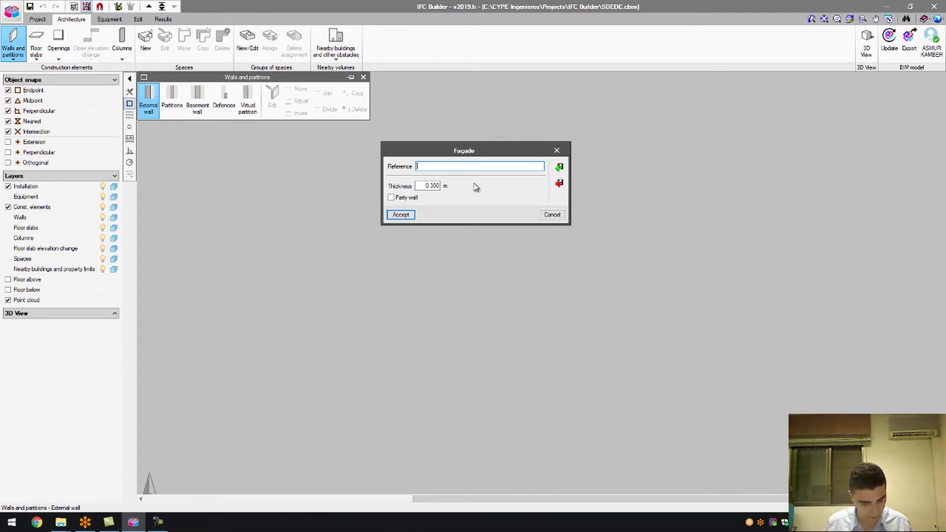
pyautogui.write('eXTwALL01')
pyautogui.press('BackSpace')
pyautogui.press('BackSpace')
pyautogui.press('BackSpace')
pyautogui.press('BackSpace')
pyautogui.press('BackSpace')
pyautogui.press('BackSpace')
pyautogui.press('BackSpace')
pyautogui.press('BackSpace')
pyautogui.press('BackSpace')
pyautogui.write('ExtWall')
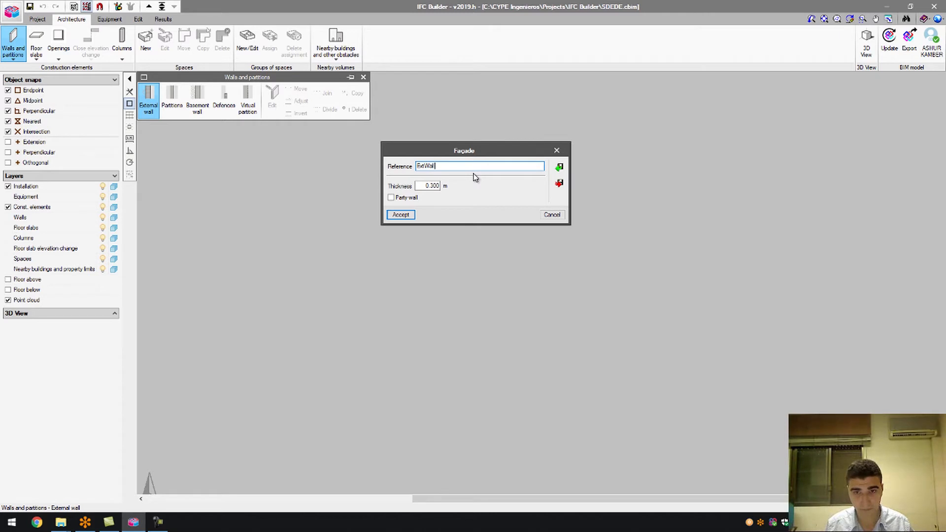
pyautogui.write('01')
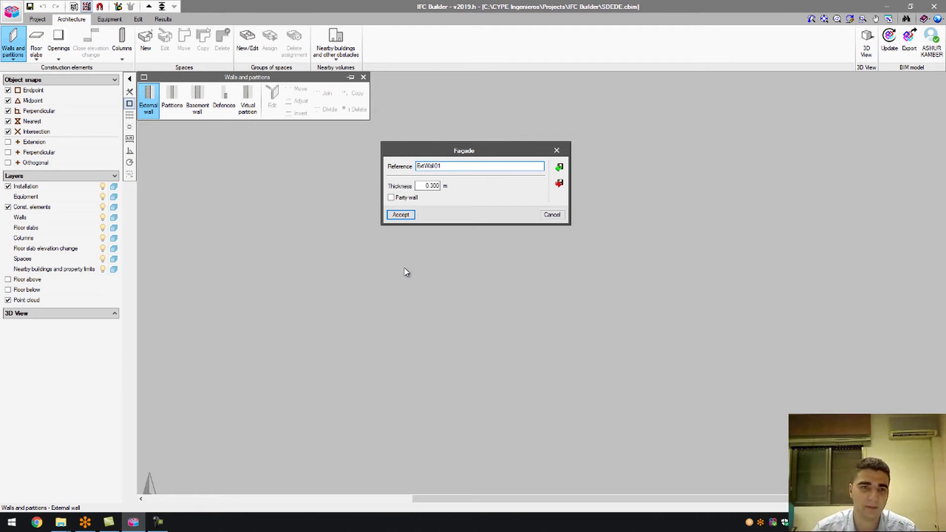
# Save ExtWall01, choose it for placing walls, and turn on grid drawing and snapping.
pyautogui.click(411, 217)
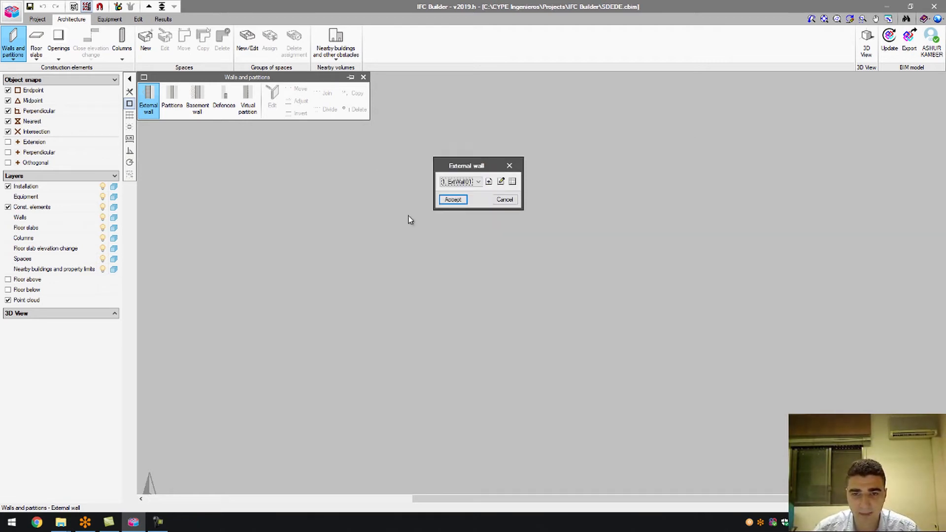
pyautogui.click(474, 182)
pyautogui.click(463, 190)
pyautogui.click(458, 201)
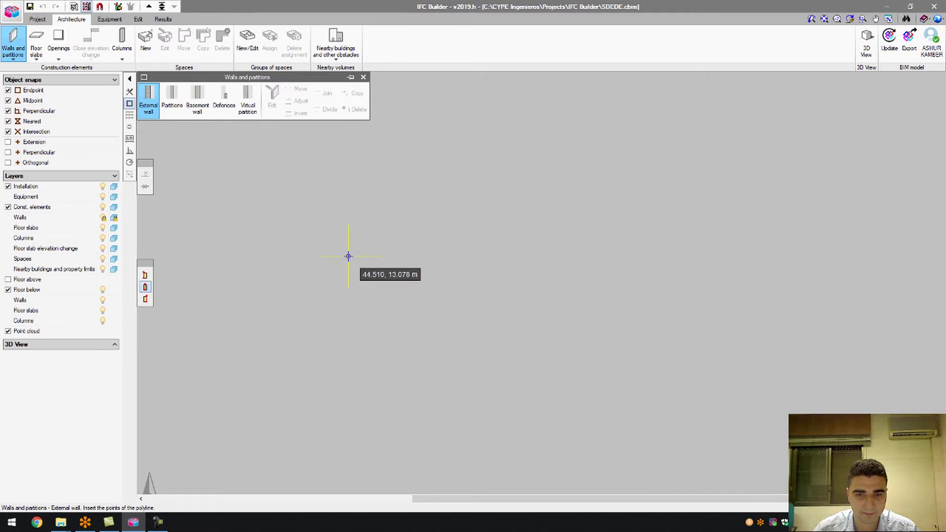
pyautogui.click(130, 115)
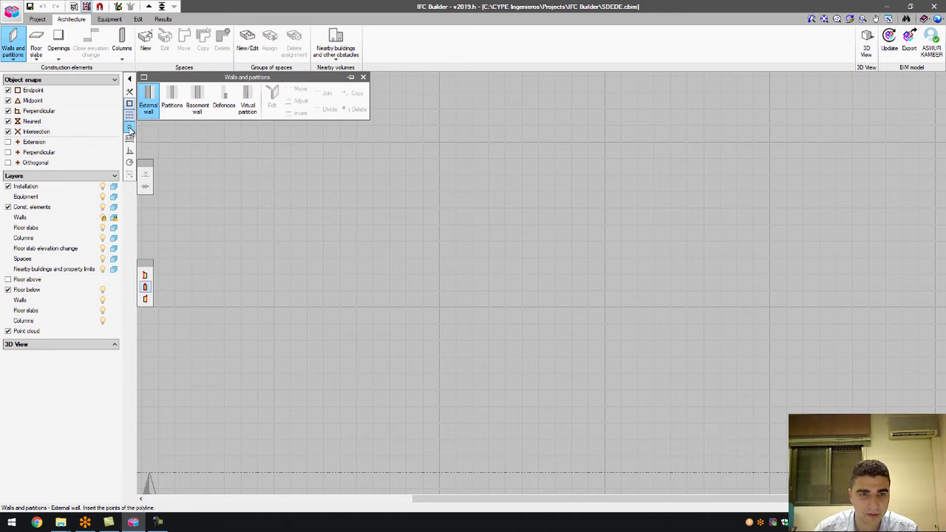
pyautogui.click(130, 127)
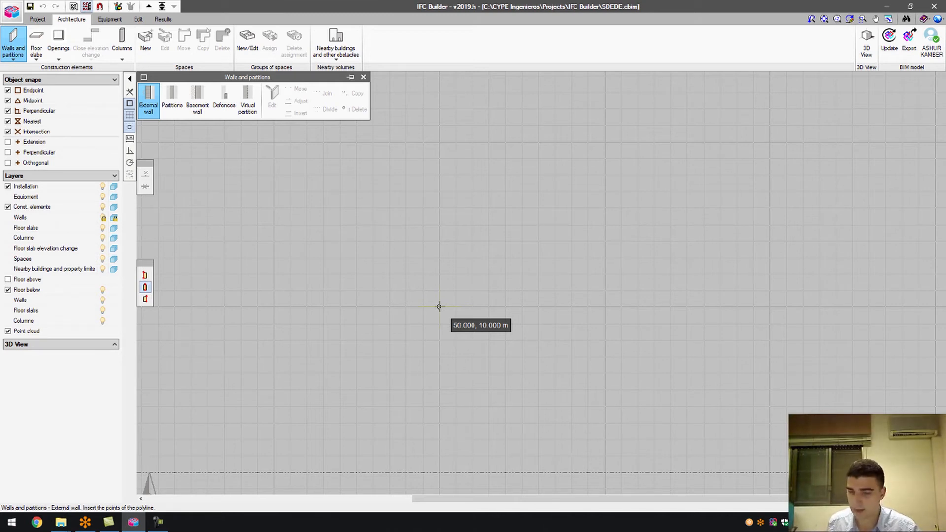
# Draw a closed ExtWall01 rectangle with corners at 51,10, 51,16, 60,16 and 60,10 m.
pyautogui.write('51')
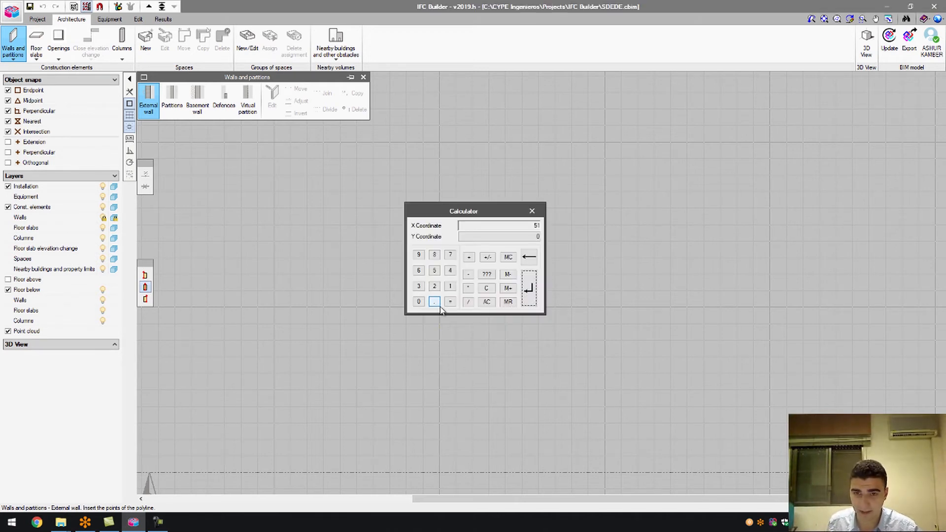
pyautogui.press('Return')
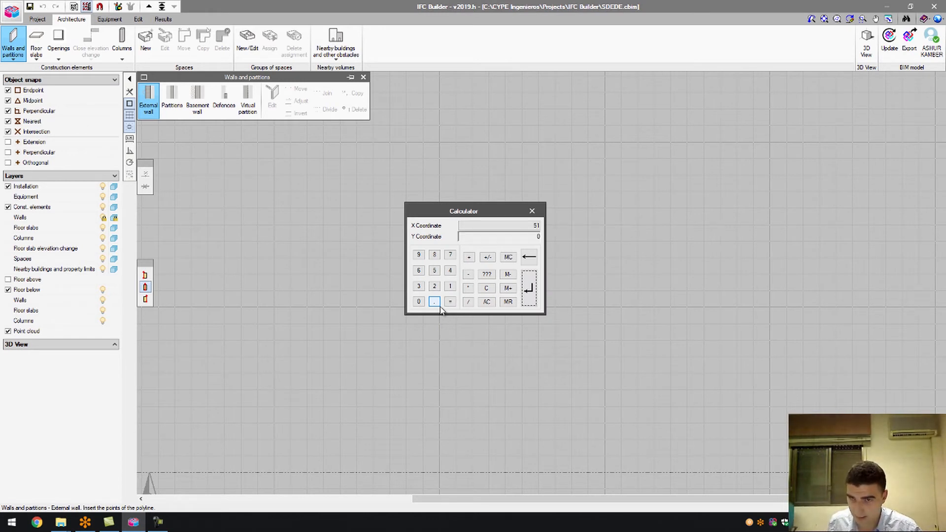
pyautogui.write('10')
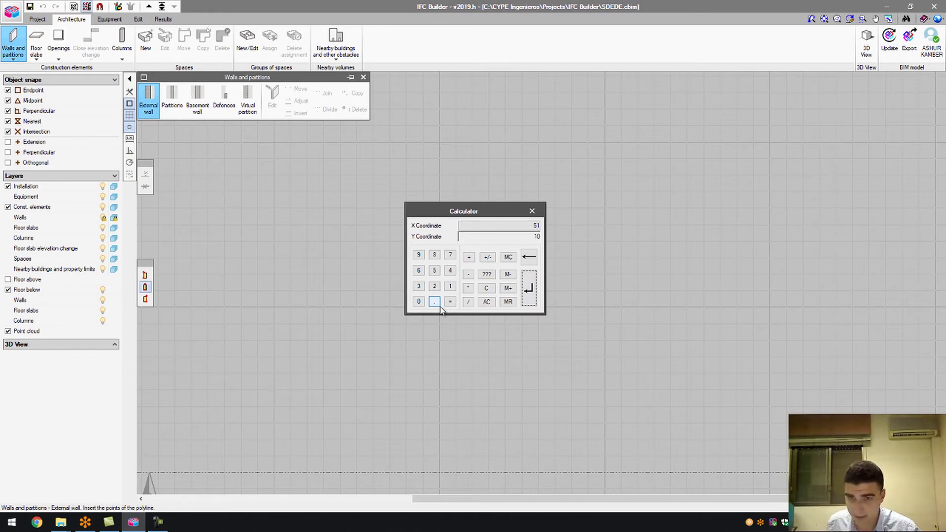
pyautogui.press('Return')
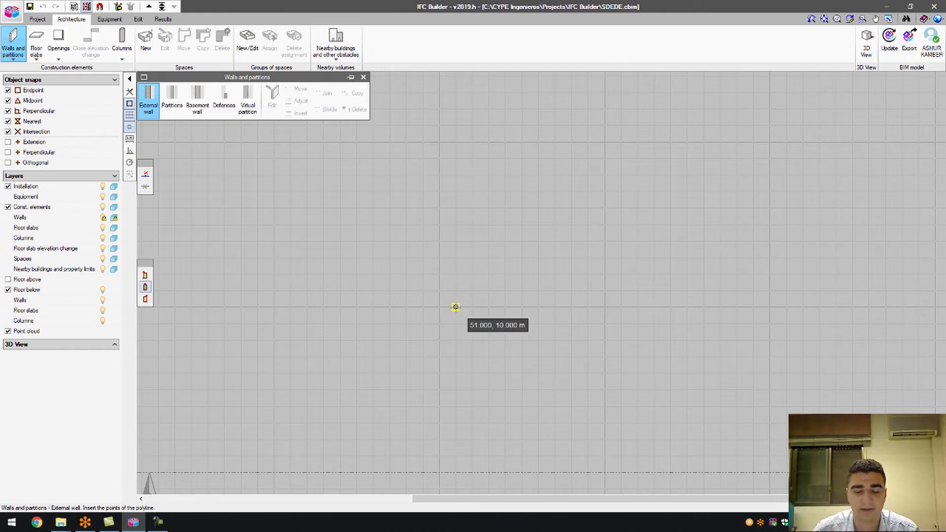
pyautogui.click(456, 307)
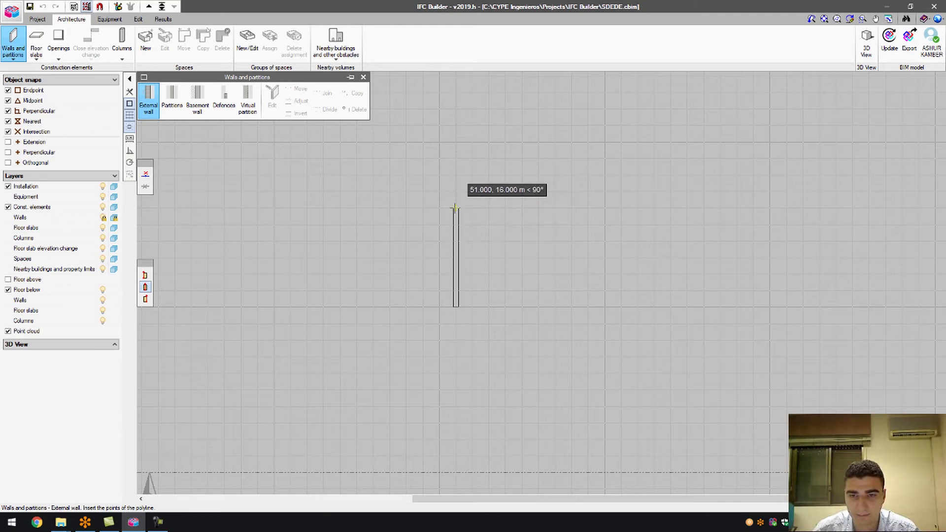
pyautogui.click(456, 207)
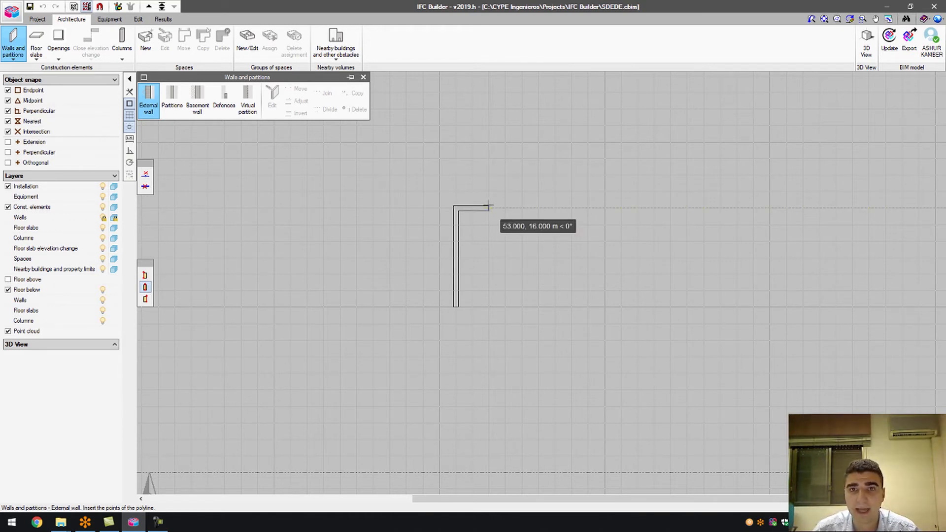
pyautogui.click(603, 208)
pyautogui.click(602, 307)
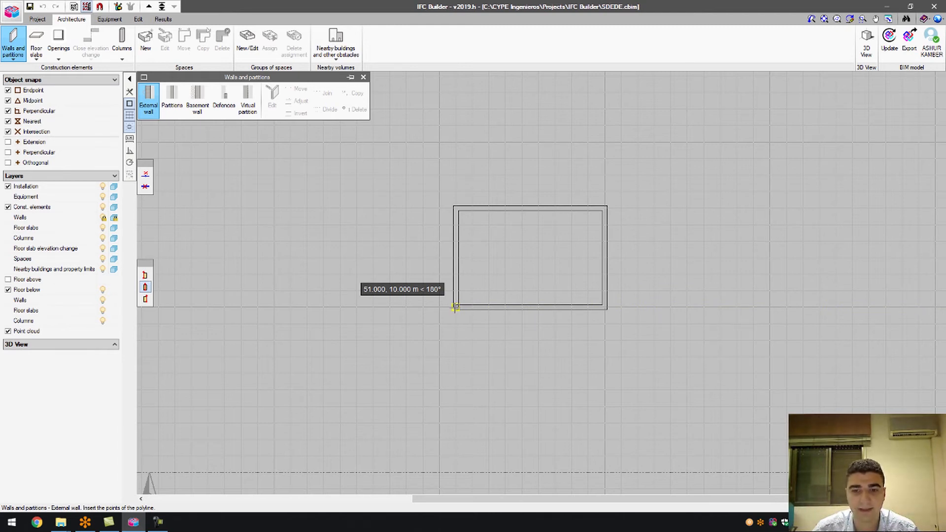
pyautogui.click(455, 307)
pyautogui.rightClick(455, 307)
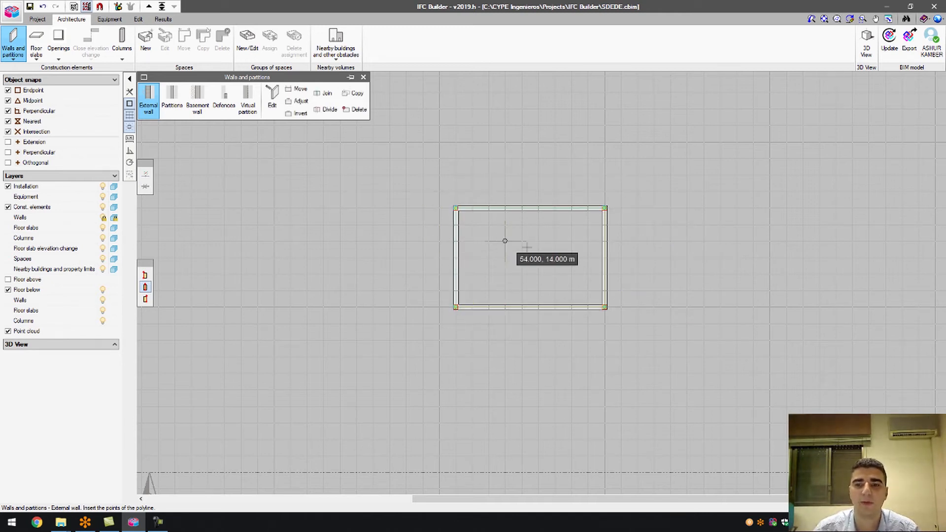
# Align new external walls to the right of the drawn line and zoom out, leaving room on the right.
pyautogui.scroll(-1, 325, 231)
pyautogui.scroll(2, 582, 239)
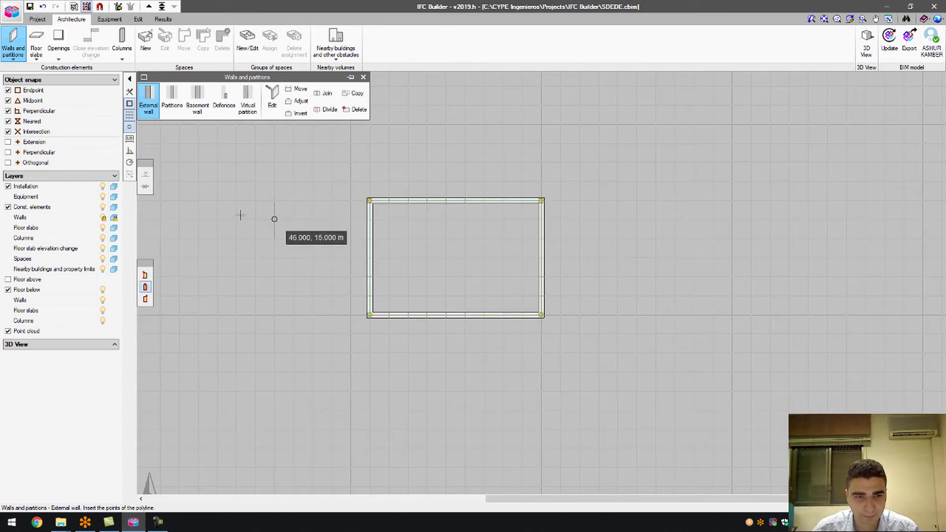
pyautogui.click(146, 287)
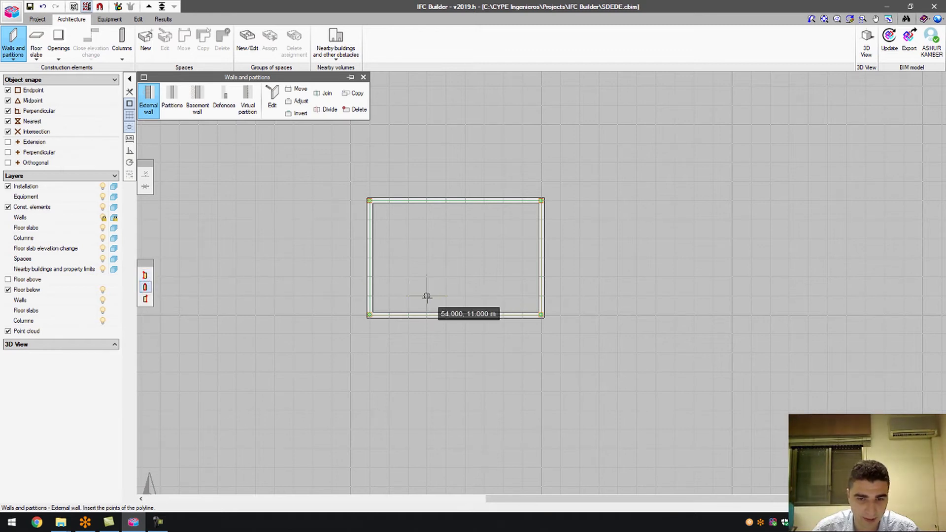
pyautogui.scroll(4, 427, 296)
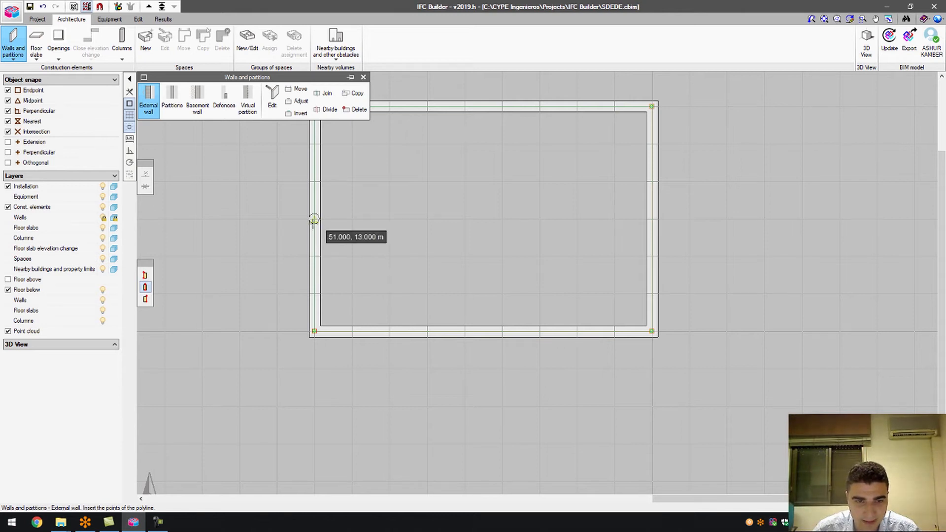
pyautogui.click(146, 276)
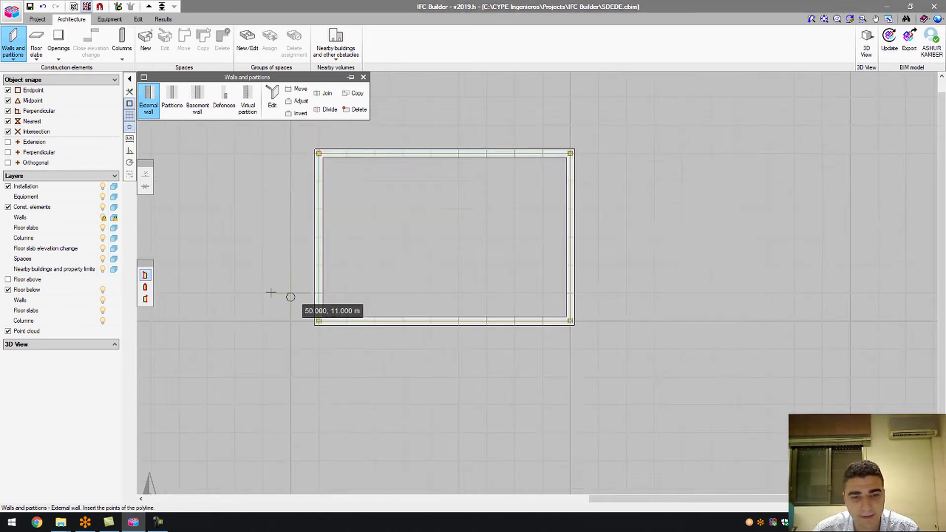
pyautogui.scroll(-2, 270, 293)
pyautogui.scroll(-1, 348, 322)
pyautogui.scroll(1, 613, 315)
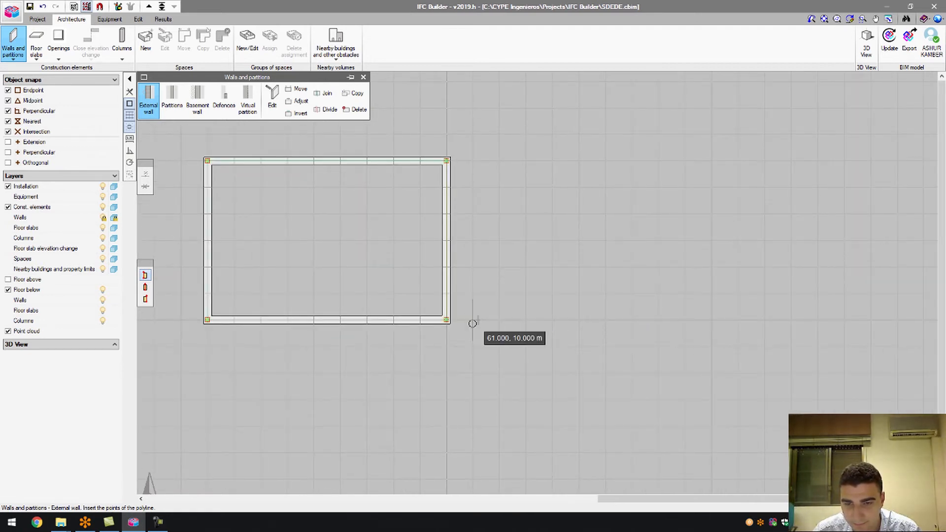
# Draw a second closed external-wall rectangle from 61,10 m to 70,16 m beside the first room.
pyautogui.click(473, 321)
pyautogui.click(473, 161)
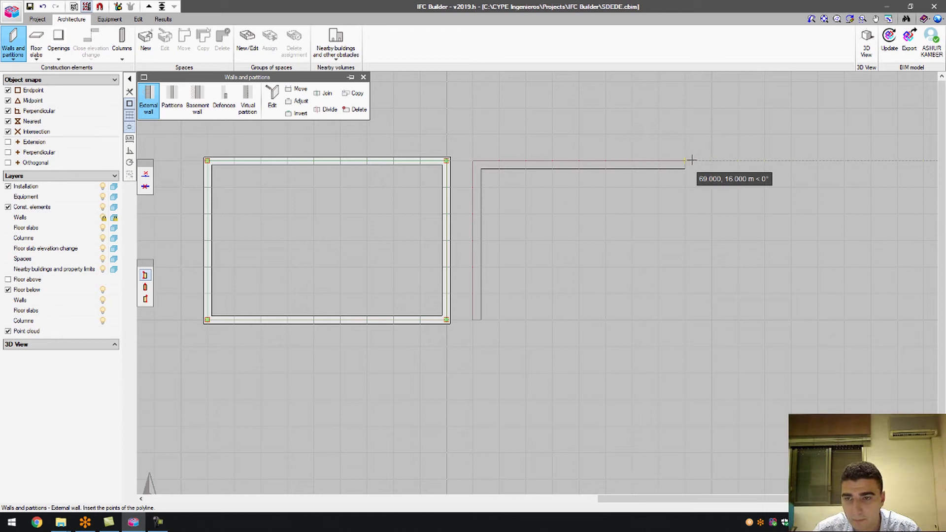
pyautogui.click(710, 160)
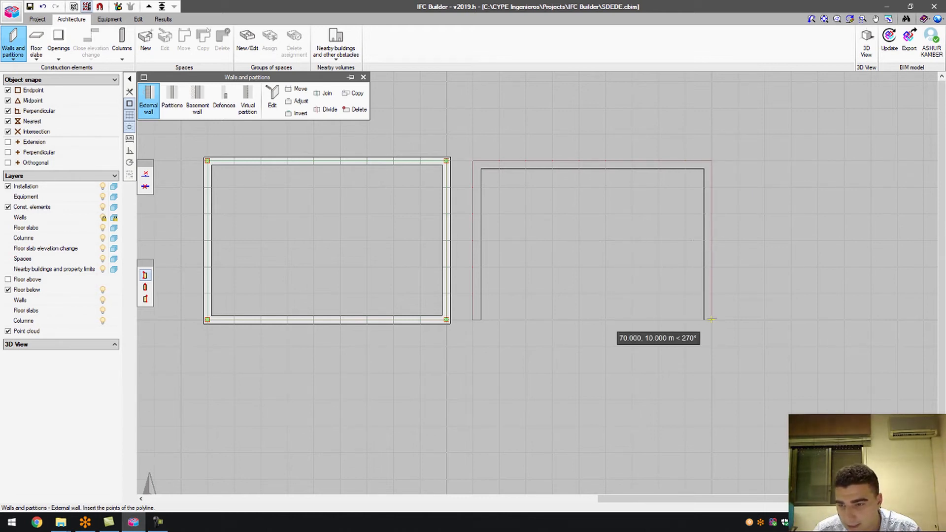
pyautogui.click(712, 320)
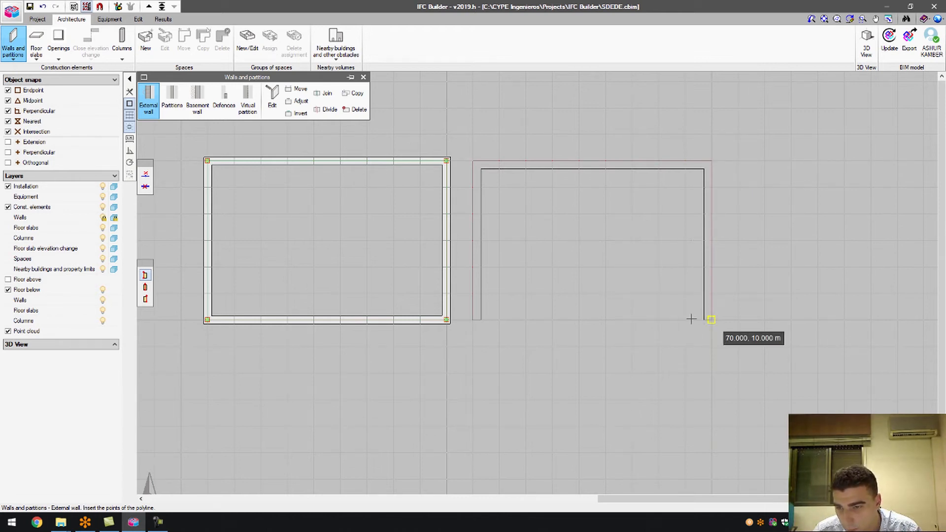
pyautogui.click(482, 321)
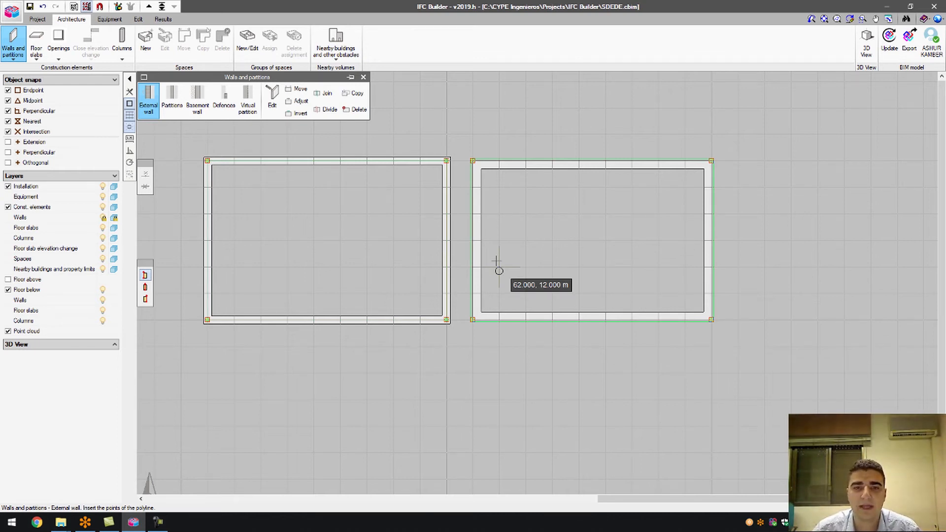
pyautogui.click(148, 99)
# Create a new partition type Partition01 with 0.15 m thickness.
pyautogui.click(499, 275)
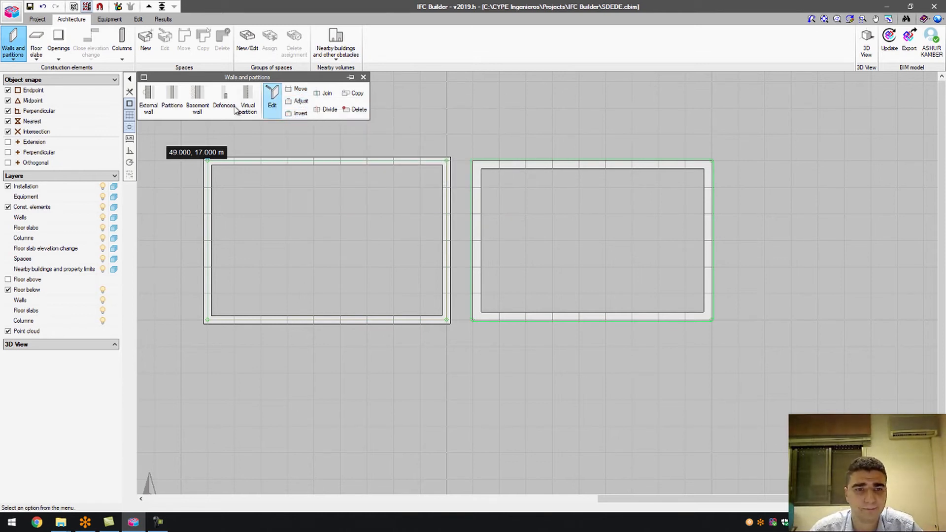
pyautogui.click(172, 106)
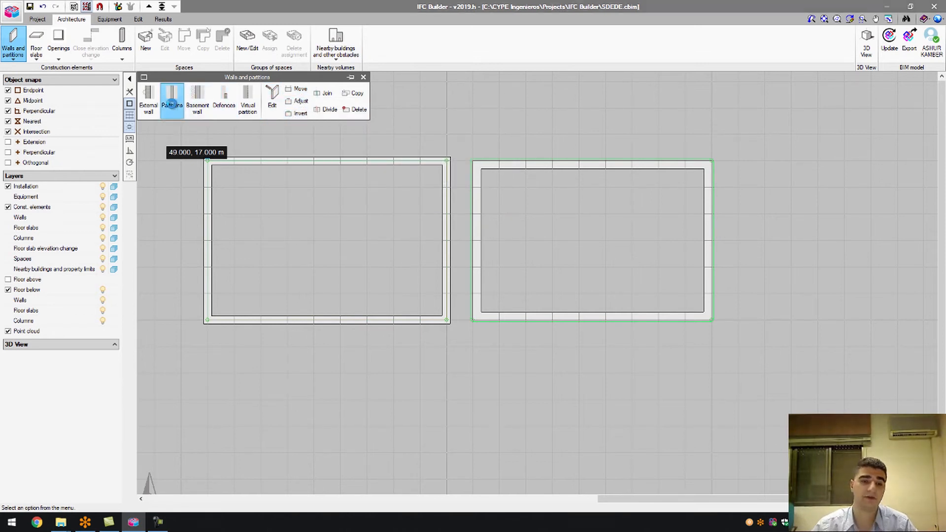
pyautogui.click(483, 256)
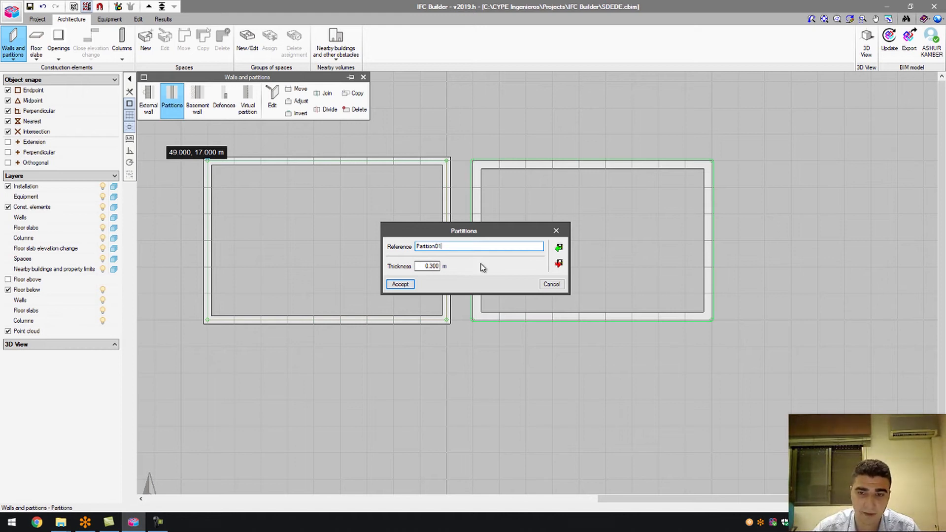
pyautogui.doubleClick(438, 265)
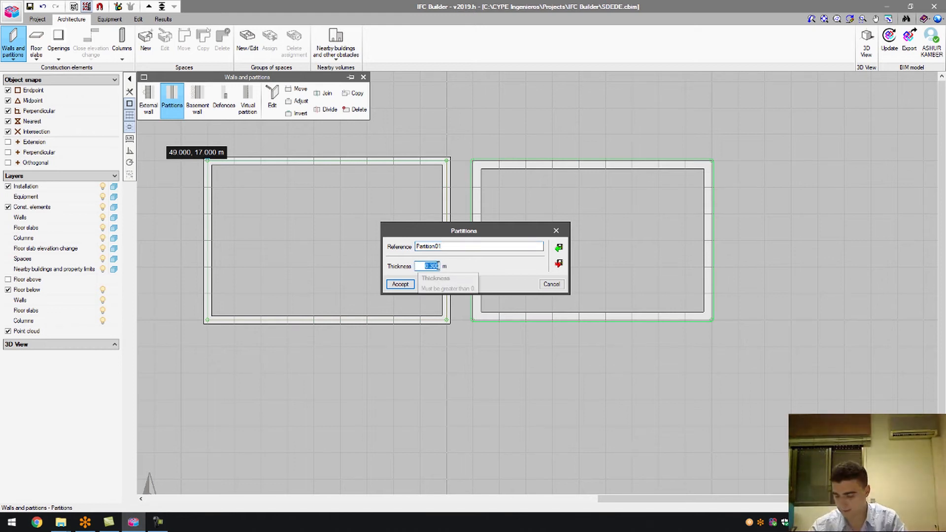
pyautogui.write('1.15')
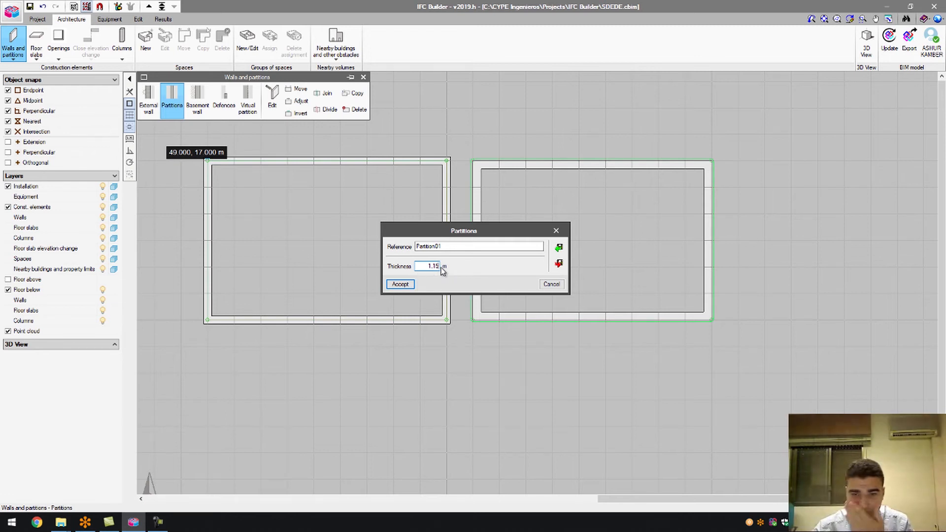
pyautogui.doubleClick(437, 266)
pyautogui.write('0')
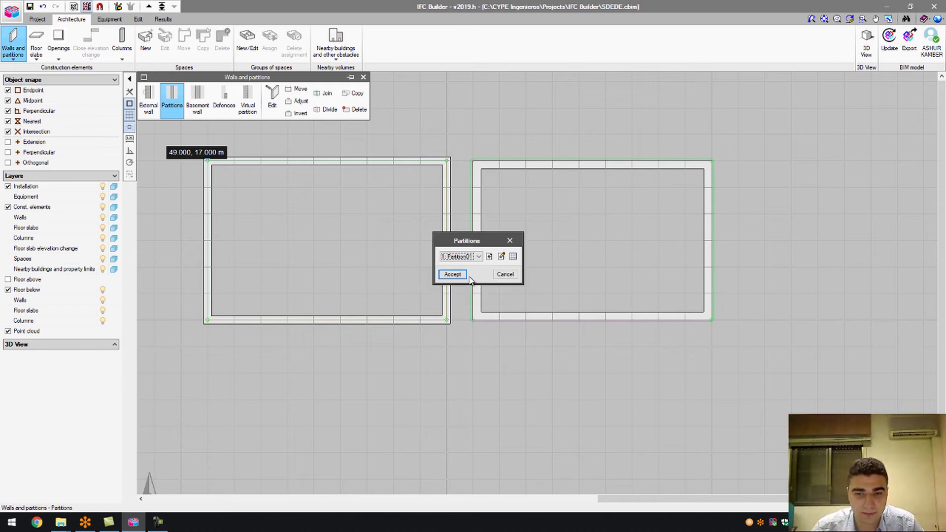
pyautogui.press('Return')
# Draw a closed rectangle of Partition01 walls below the first room.
pyautogui.click(208, 350)
pyautogui.click(442, 350)
pyautogui.click(442, 477)
pyautogui.click(208, 478)
pyautogui.click(208, 349)
pyautogui.scroll(-4, 338, 338)
pyautogui.scroll(3, 306, 200)
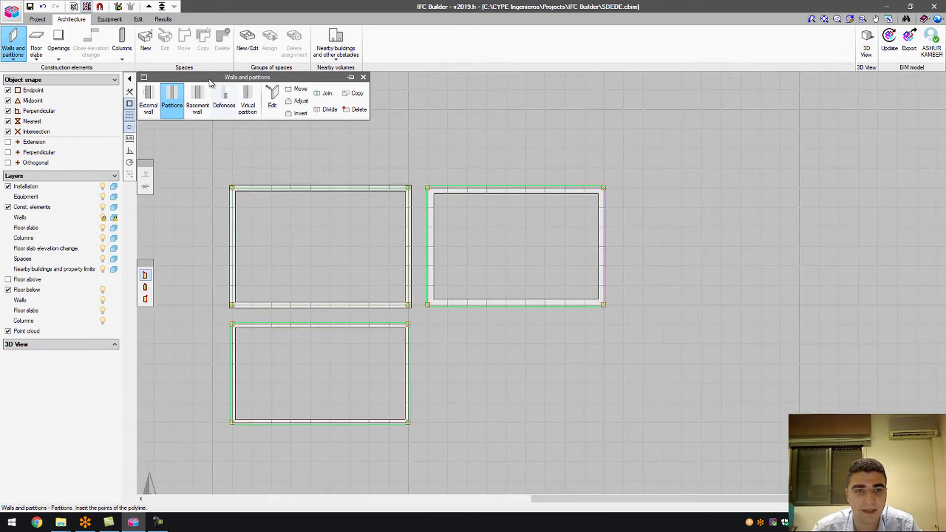
pyautogui.click(197, 99)
# Create basement wall type BasementWall01, keeping ExtWall01 for the part exposed outside.
pyautogui.click(465, 261)
pyautogui.click(466, 262)
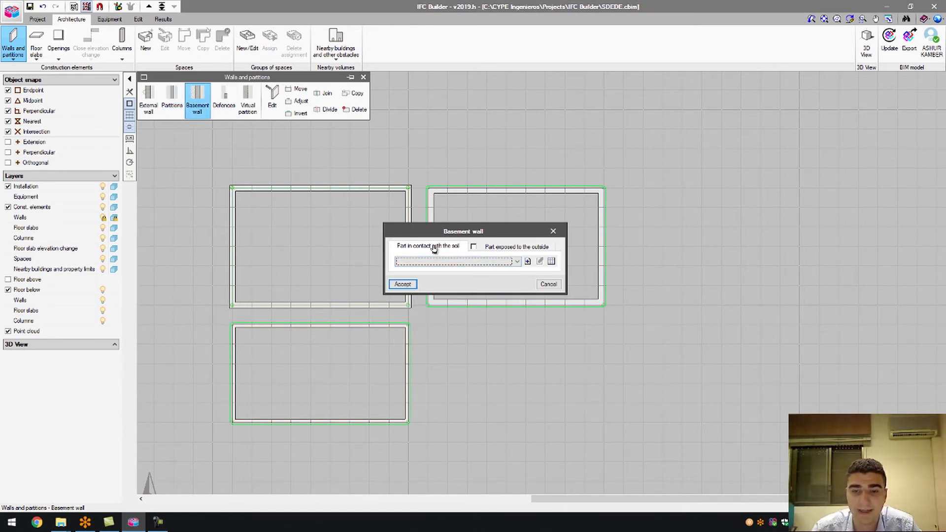
pyautogui.click(528, 261)
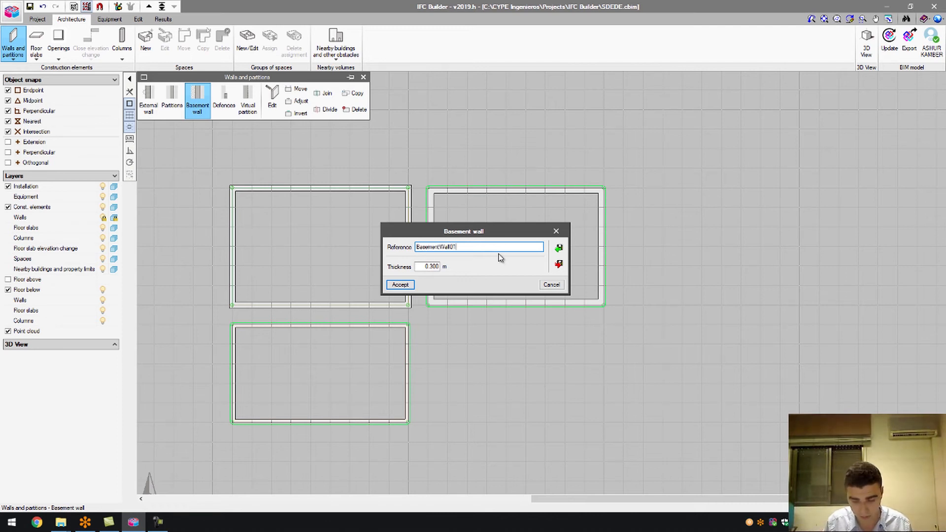
pyautogui.click(401, 285)
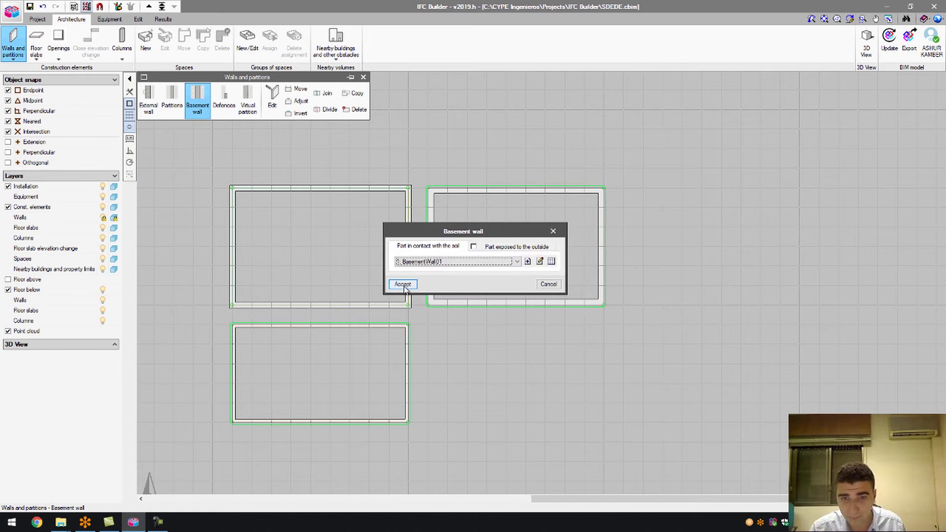
pyautogui.click(482, 249)
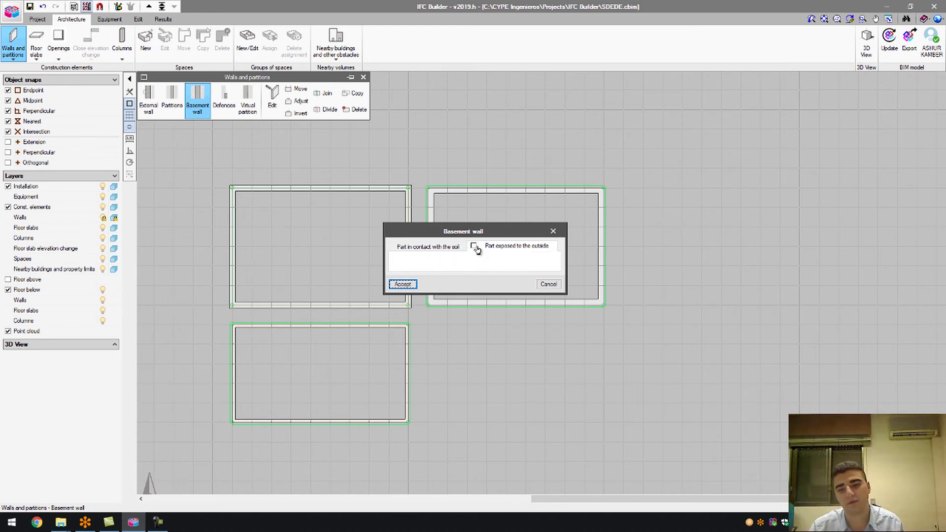
pyautogui.click(484, 261)
pyautogui.click(484, 261)
pyautogui.click(480, 264)
pyautogui.click(453, 271)
pyautogui.click(410, 284)
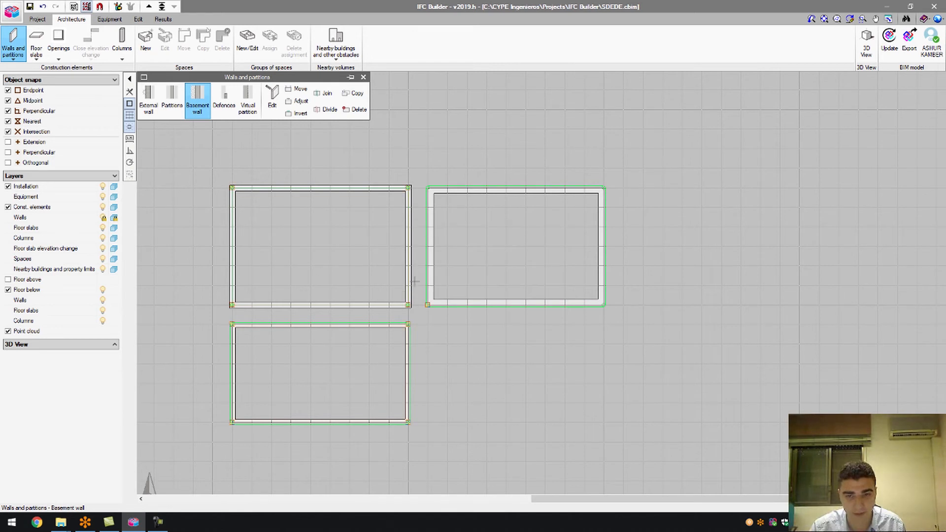
# Draw a closed basement-wall rectangle at the lower right, below the second room.
pyautogui.click(427, 324)
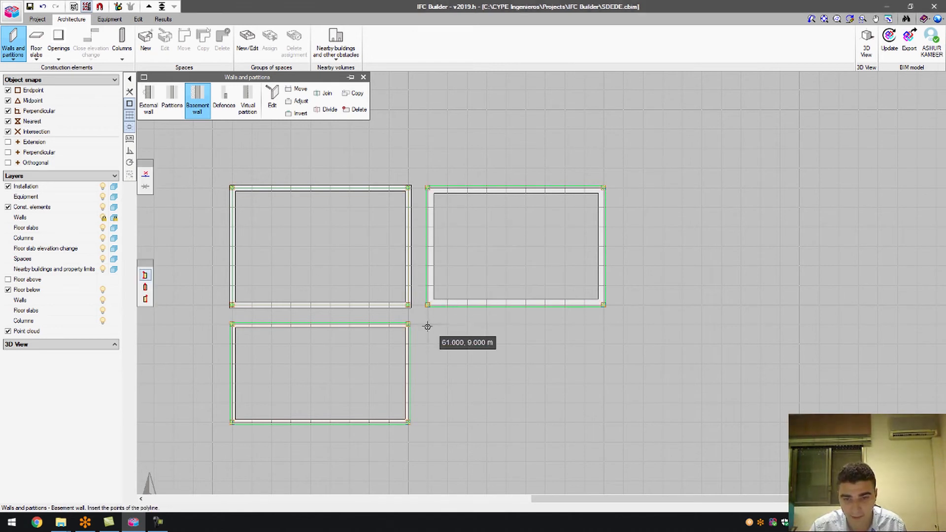
pyautogui.click(602, 329)
pyautogui.click(602, 422)
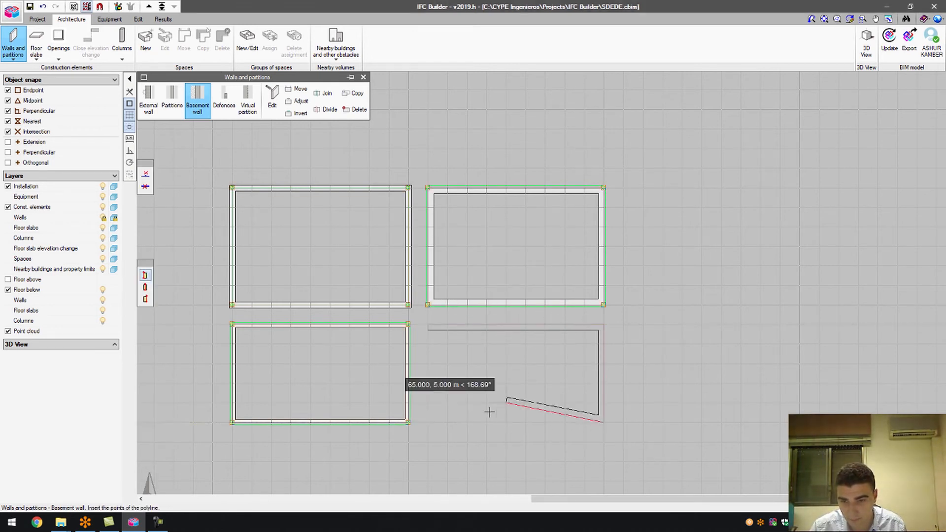
pyautogui.click(428, 422)
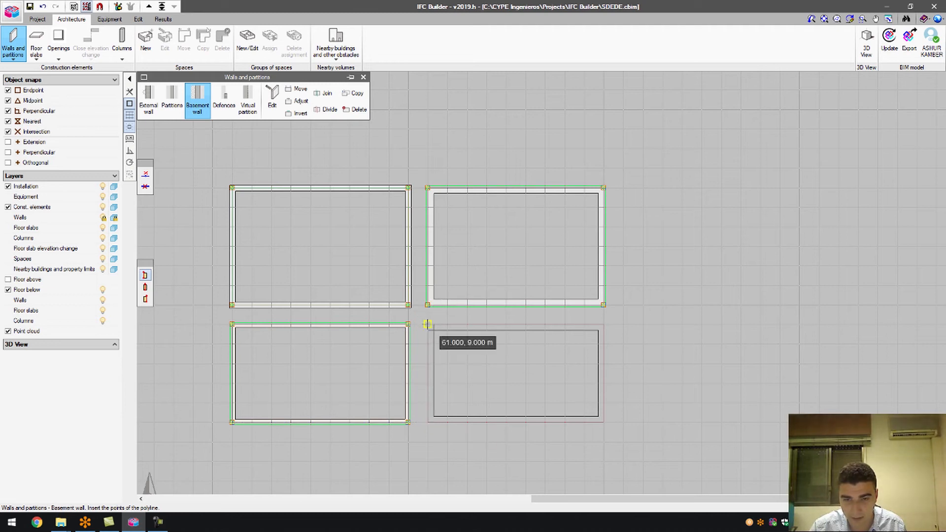
pyautogui.click(427, 324)
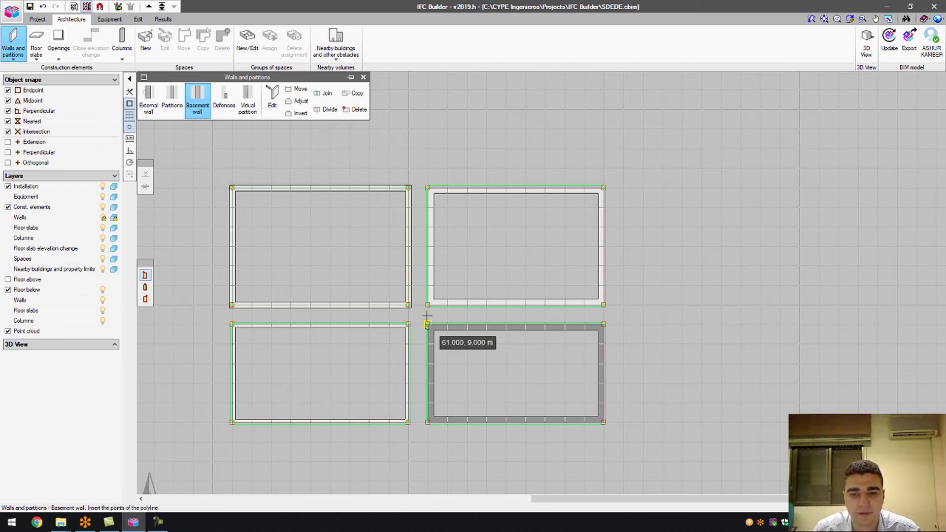
pyautogui.click(224, 101)
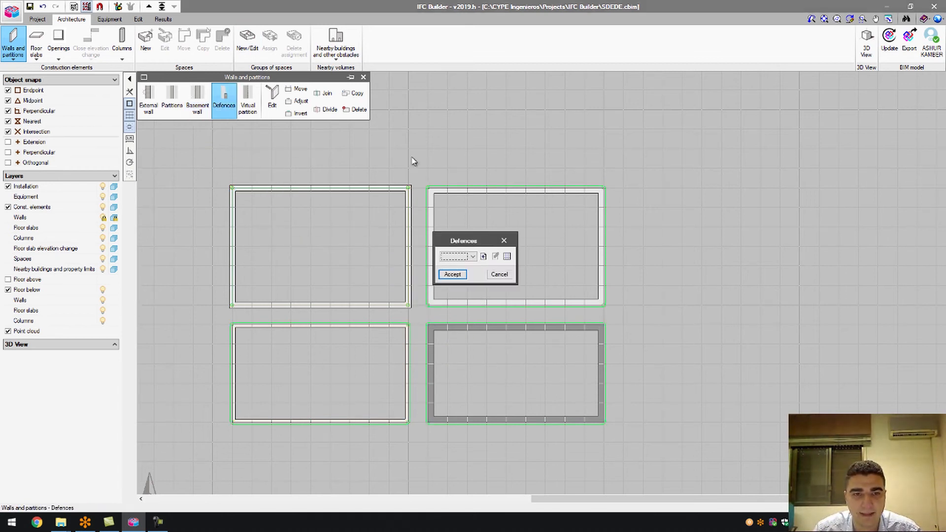
# Create defence type DefenseExt01 with a 1.5 m height and accept the defence settings.
pyautogui.click(473, 256)
pyautogui.click(472, 257)
pyautogui.click(484, 256)
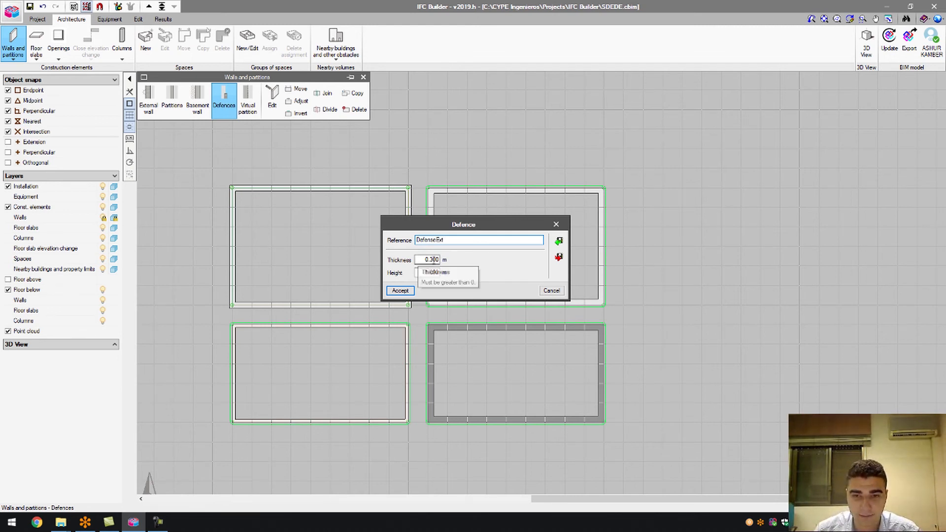
pyautogui.write('1')
pyautogui.doubleClick(429, 273)
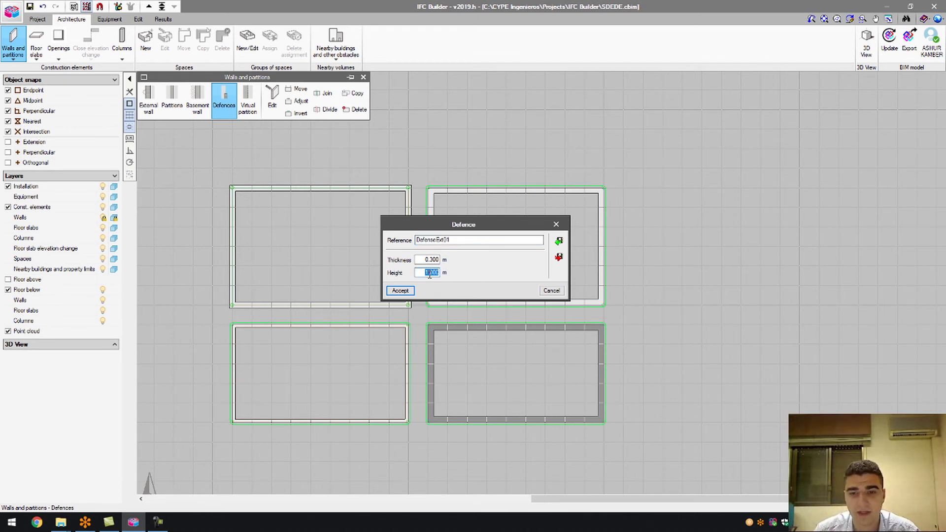
pyautogui.write('1.5')
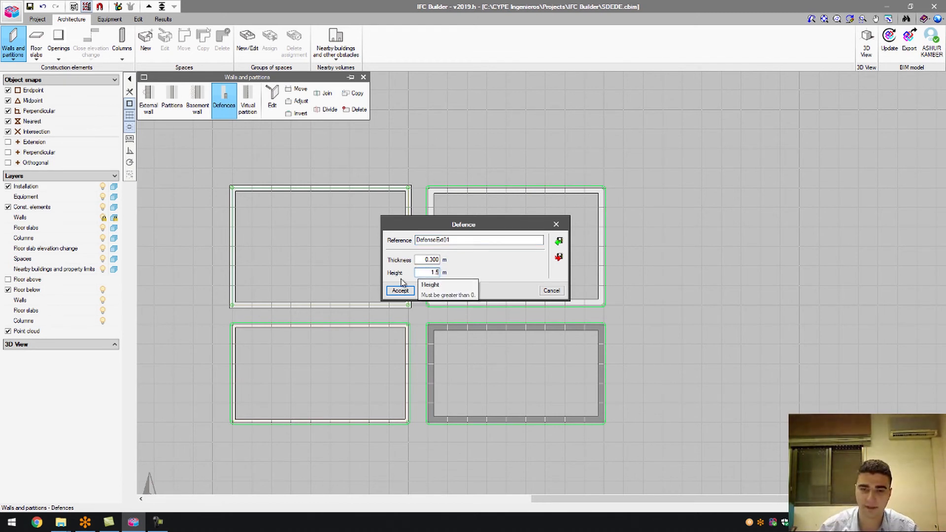
pyautogui.click(400, 290)
pyautogui.click(451, 274)
# Draw a three-sided defence wall, open at the bottom, right of the second room.
pyautogui.scroll(-1, 307, 287)
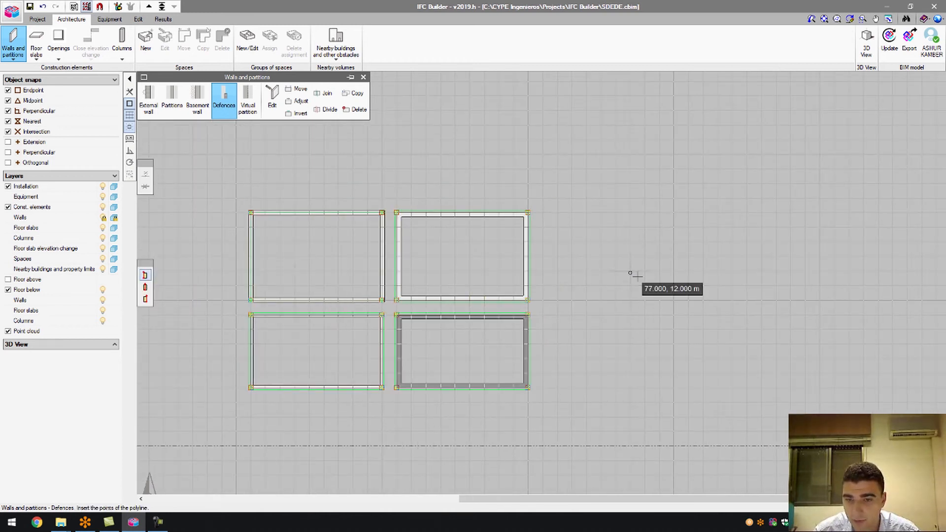
pyautogui.scroll(1, 582, 283)
pyautogui.click(521, 304)
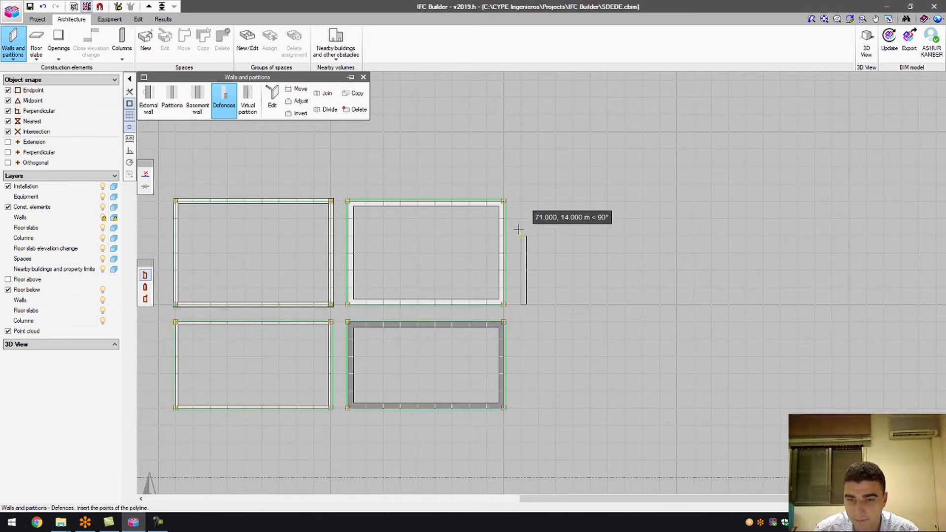
pyautogui.click(521, 201)
pyautogui.click(677, 201)
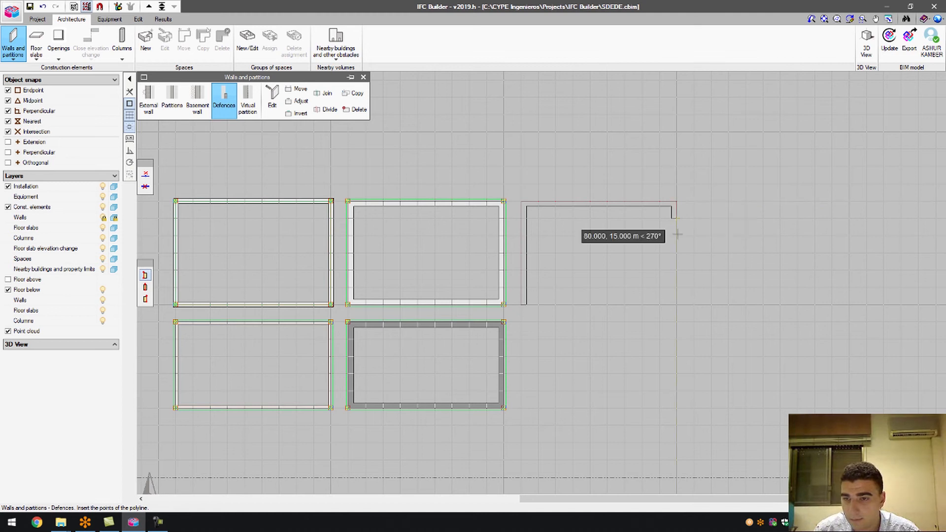
pyautogui.click(676, 304)
pyautogui.press('Escape')
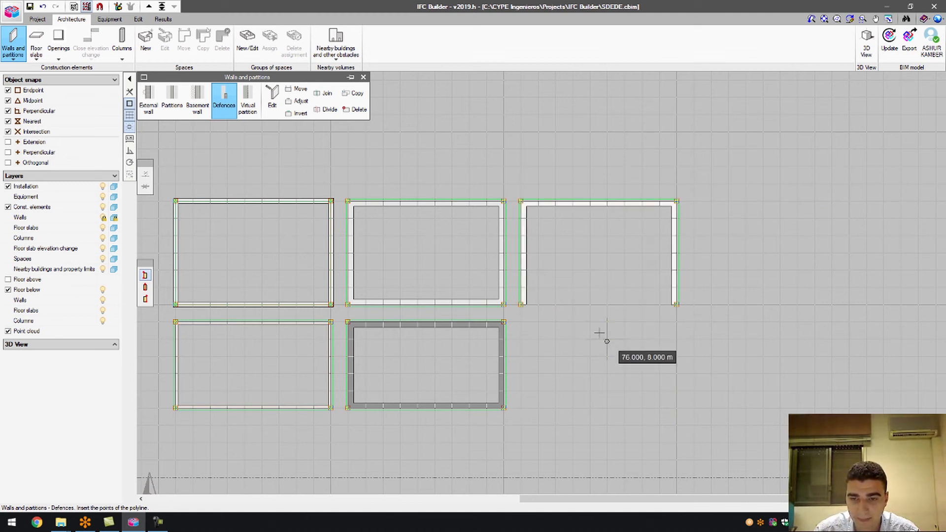
pyautogui.click(248, 101)
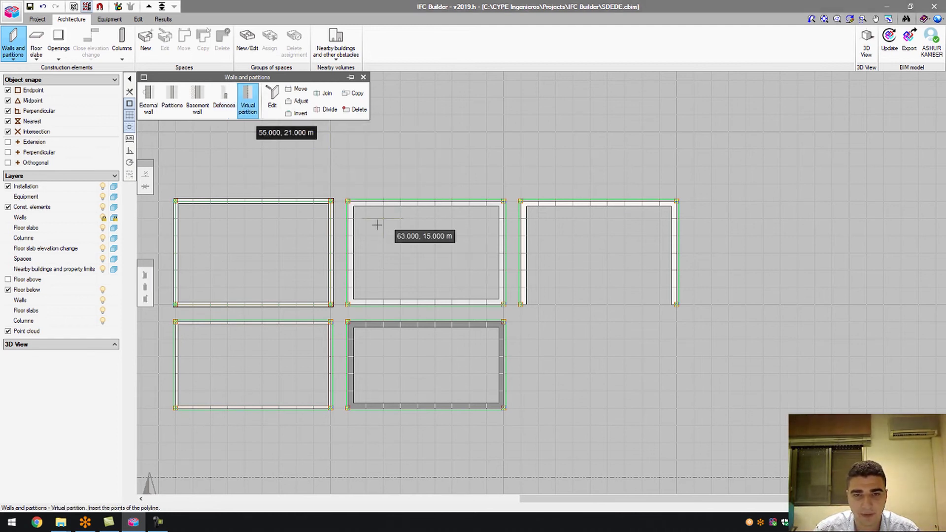
# Close the Walls and partitions panel, leaving five wall outlines and the defence wall on the plan.
pyautogui.scroll(-1, 377, 226)
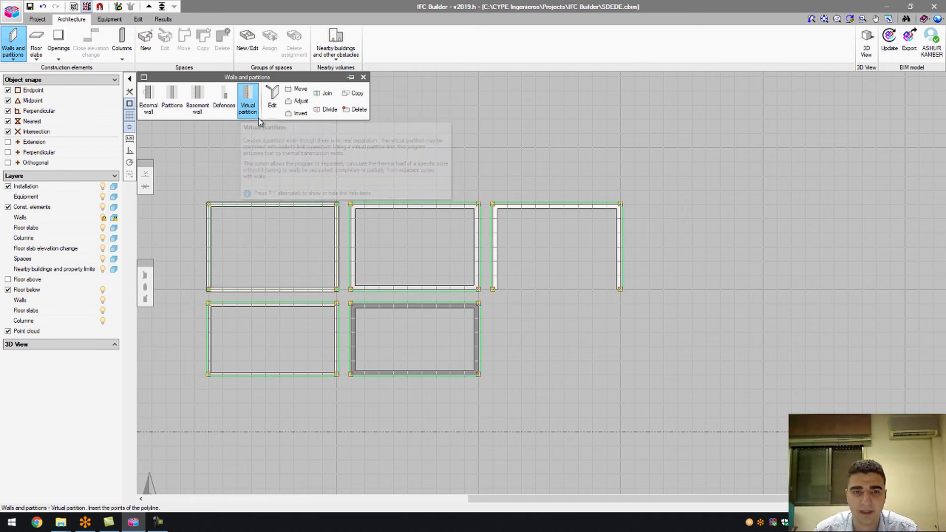
pyautogui.click(364, 77)
# Open a 3D view of all floors and orbit around the walled rooms.
pyautogui.click(862, 46)
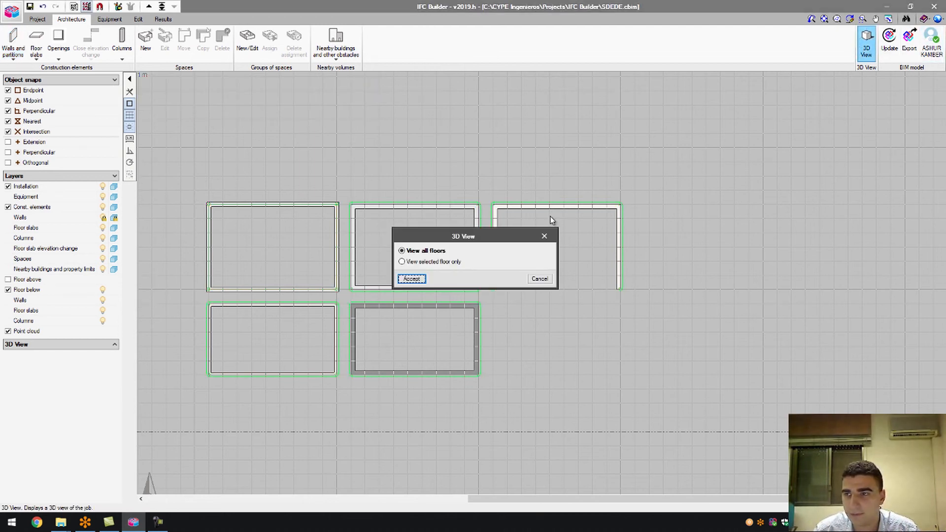
pyautogui.click(412, 277)
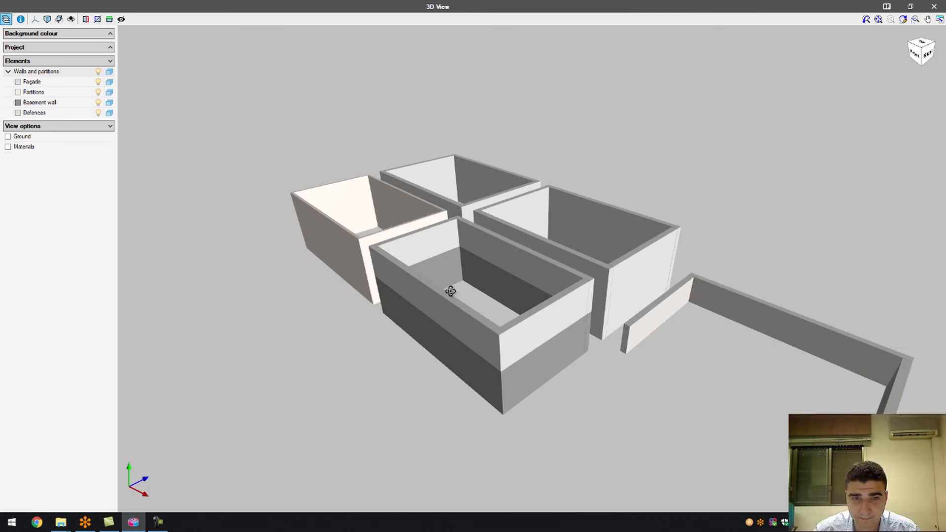
pyautogui.moveTo(450, 291); pyautogui.dragTo(369, 295)
pyautogui.scroll(-1, 492, 282)
pyautogui.moveTo(411, 397); pyautogui.dragTo(623, 443)
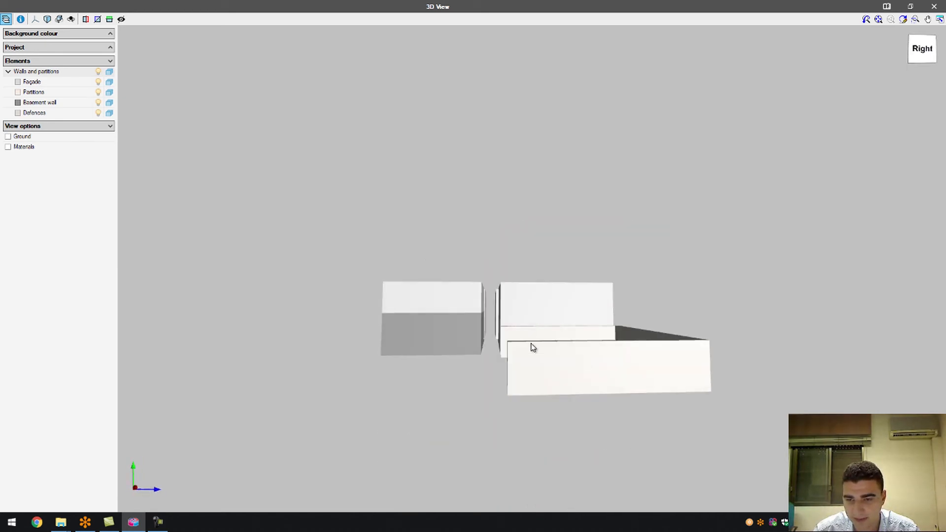
pyautogui.moveTo(604, 370); pyautogui.dragTo(497, 353)
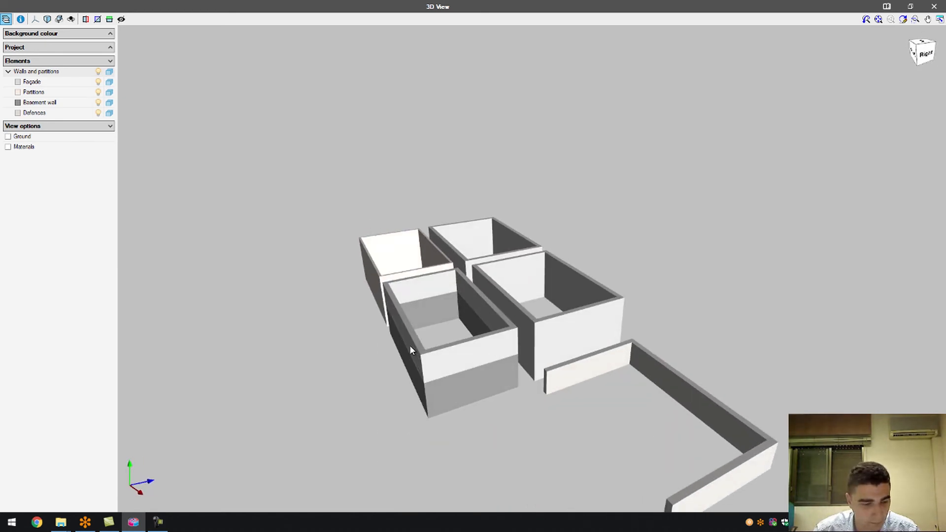
pyautogui.moveTo(628, 314); pyautogui.dragTo(534, 379)
pyautogui.moveTo(608, 361); pyautogui.dragTo(401, 376)
pyautogui.moveTo(521, 386); pyautogui.dragTo(422, 387)
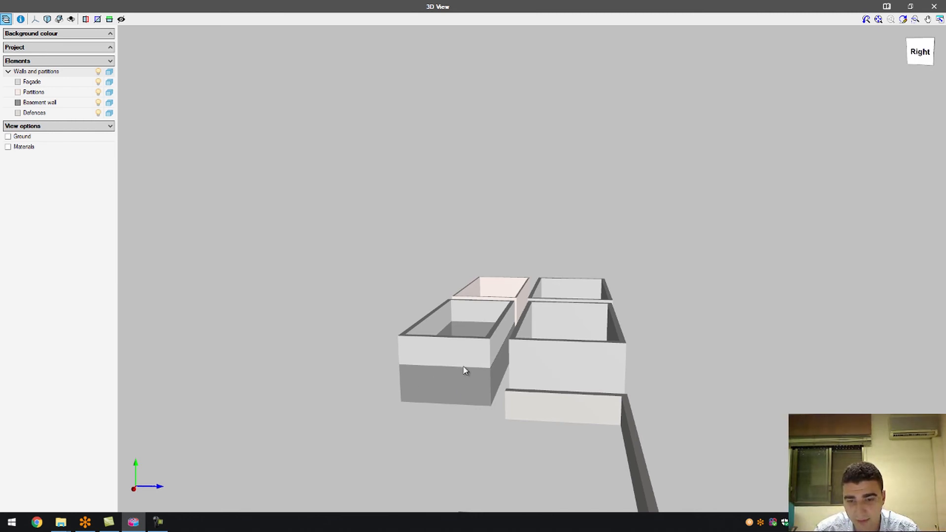
pyautogui.moveTo(459, 355); pyautogui.dragTo(496, 339)
pyautogui.scroll(-2, 400, 270)
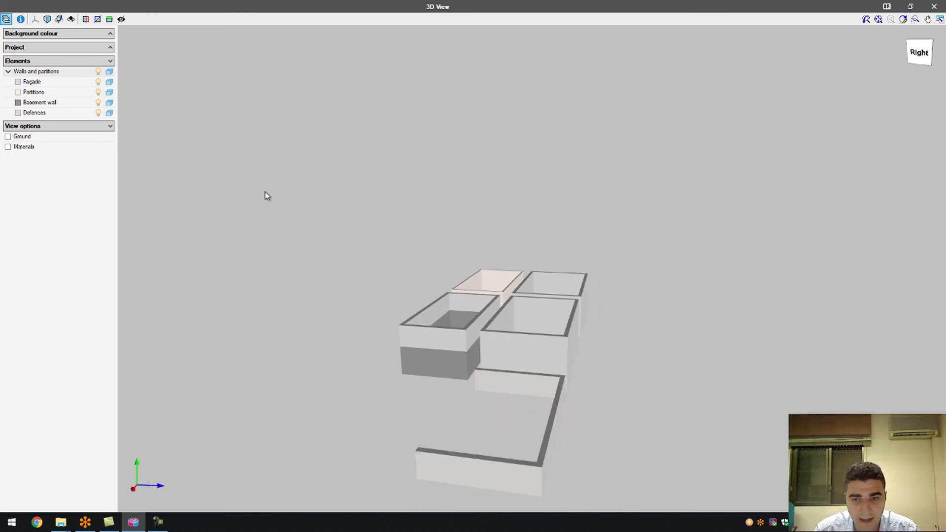
# Show Façade walls, Partitions, Basement wall and Defences as wireframe.
pyautogui.click(109, 82)
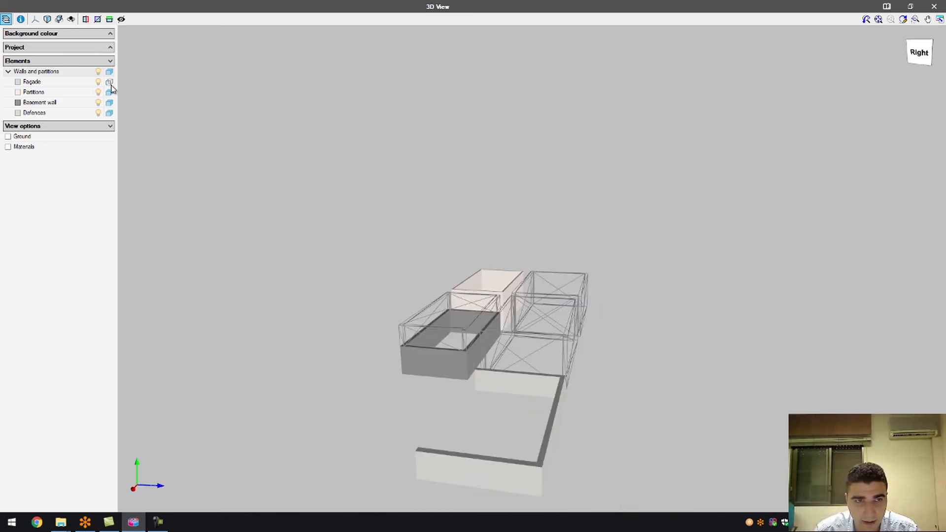
pyautogui.click(109, 93)
pyautogui.click(110, 102)
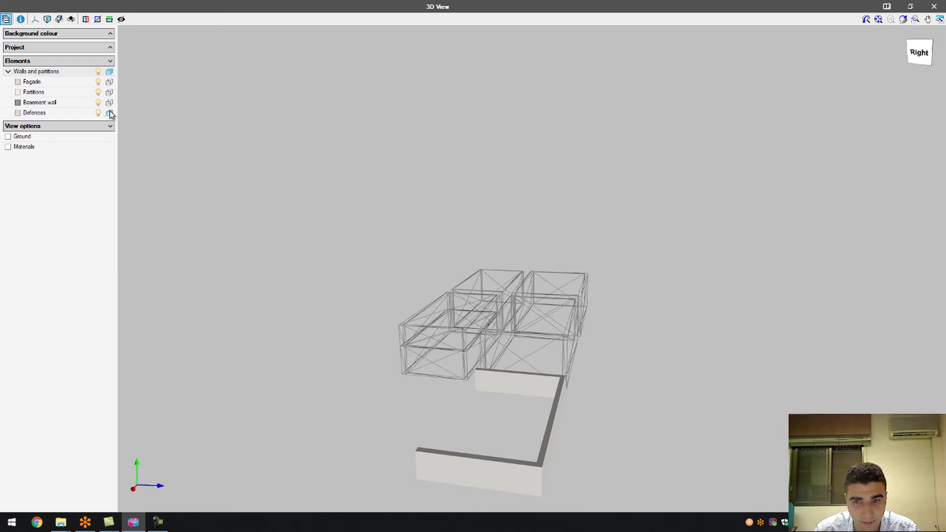
pyautogui.click(109, 112)
pyautogui.moveTo(450, 359)
pyautogui.mouseDown(button='middle')
pyautogui.moveTo(486, 339)
pyautogui.moveTo(629, 334)
pyautogui.moveTo(629, 297)
pyautogui.moveTo(688, 320)
pyautogui.moveTo(517, 348)
pyautogui.moveTo(421, 332)
pyautogui.moveTo(433, 308)
pyautogui.moveTo(395, 302)
pyautogui.moveTo(422, 322)
pyautogui.moveTo(412, 311)
pyautogui.mouseUp(button='middle')
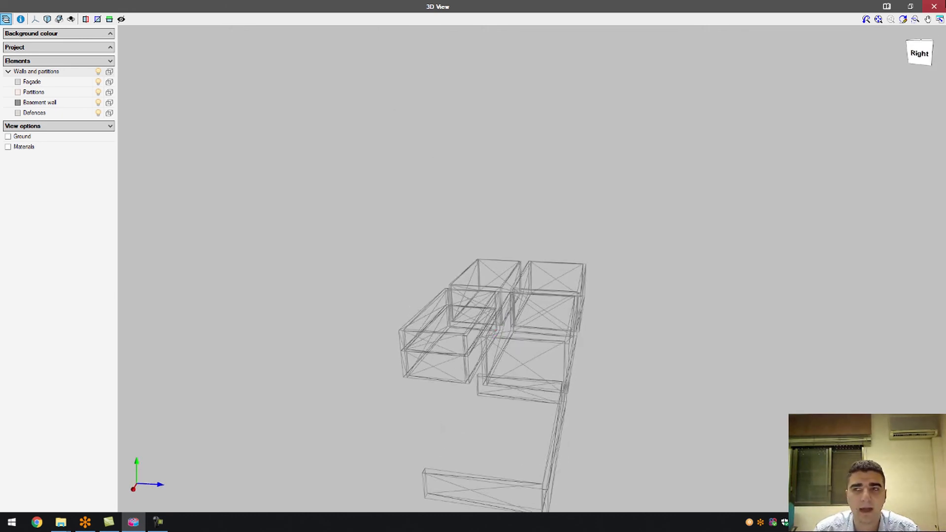
# Close the 3D window and return to the floor plan.
pyautogui.click(935, 7)
pyautogui.scroll(-2, 430, 287)
pyautogui.scroll(1, 432, 288)
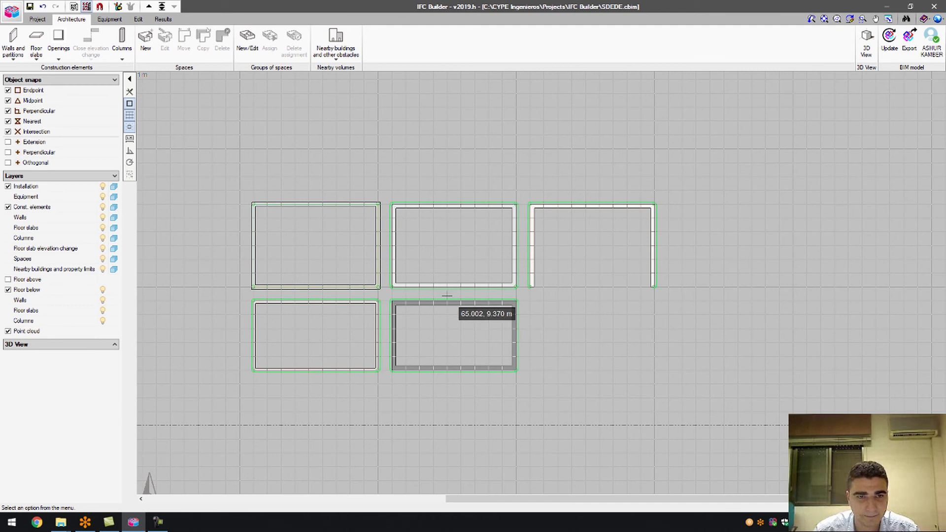
pyautogui.scroll(1, 372, 247)
pyautogui.click(13, 43)
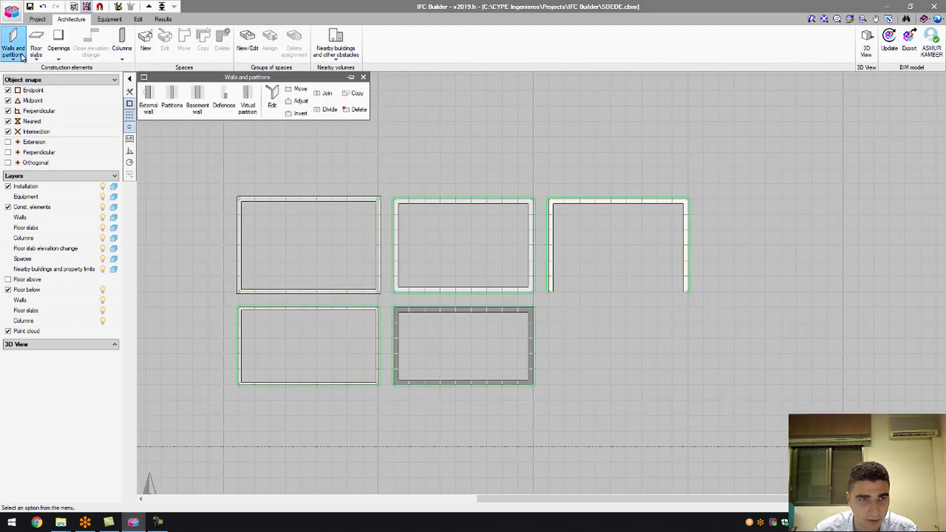
pyautogui.click(272, 99)
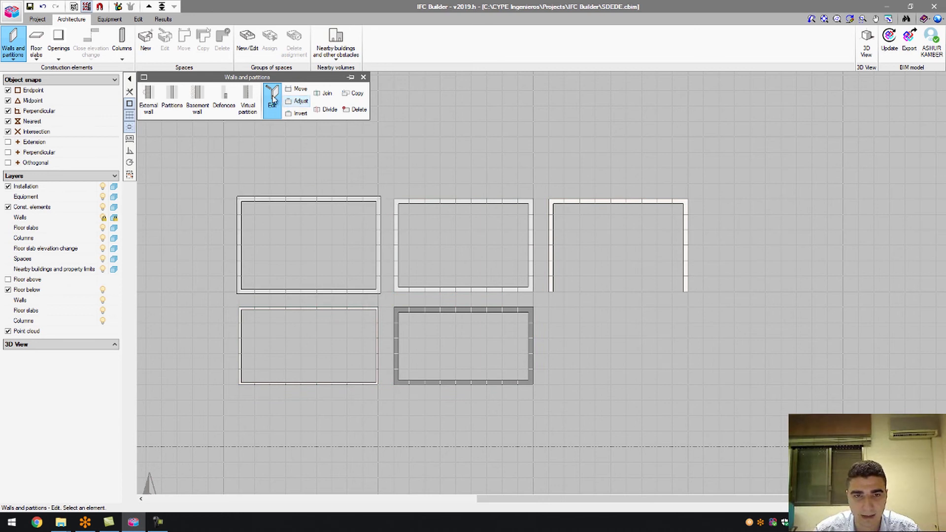
pyautogui.click(286, 197)
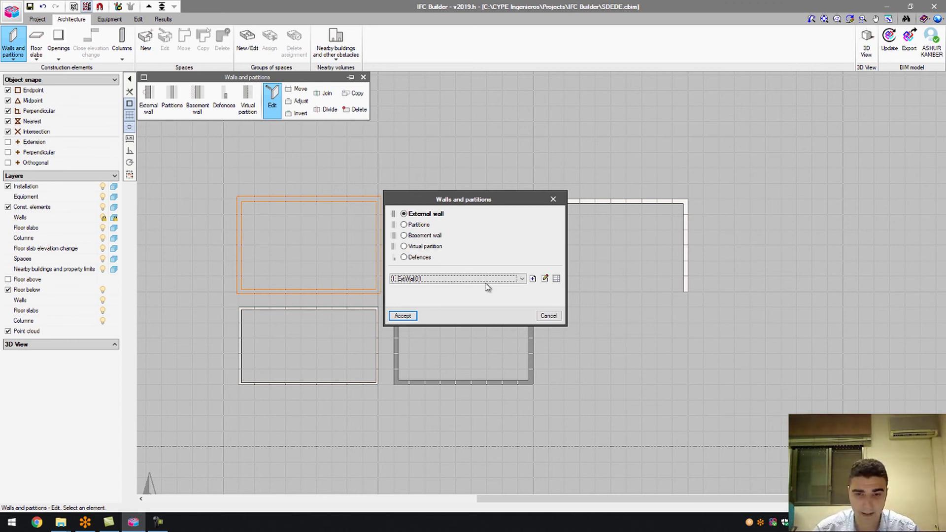
pyautogui.click(417, 316)
pyautogui.click(427, 201)
pyautogui.click(403, 316)
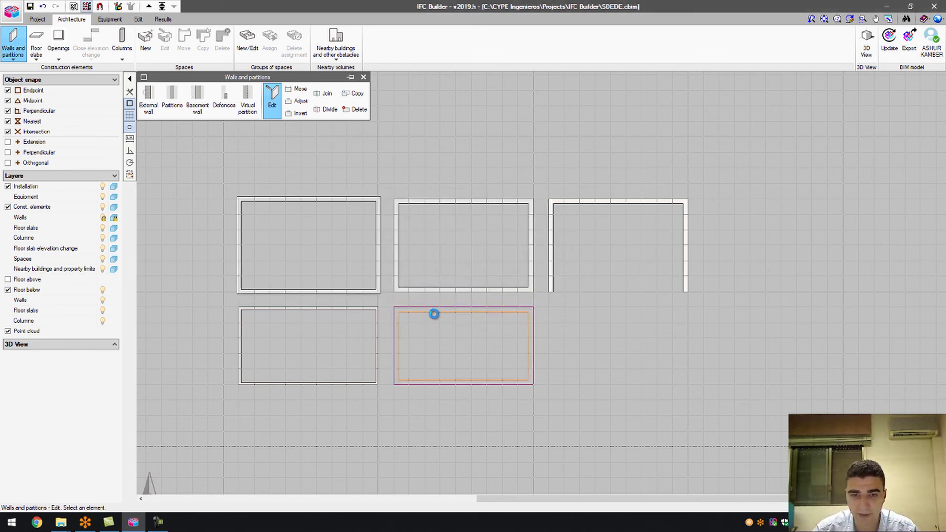
pyautogui.click(433, 313)
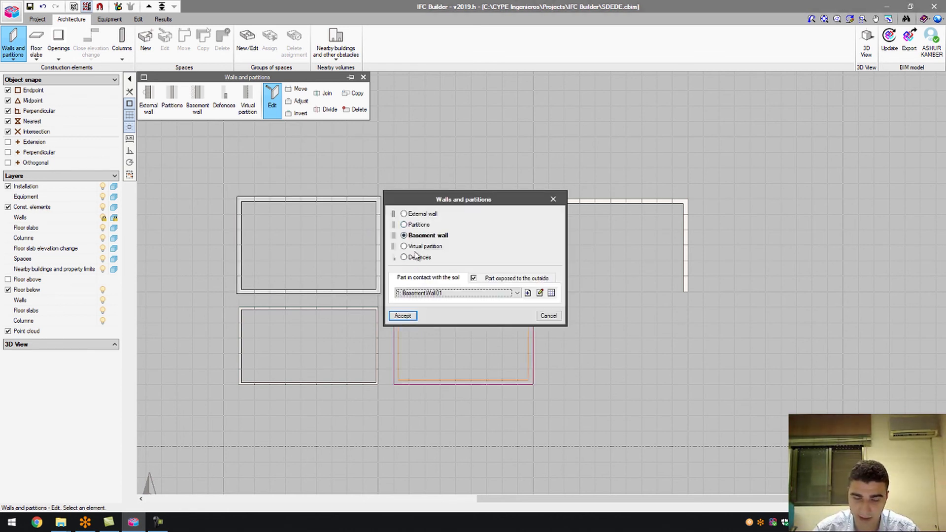
pyautogui.click(404, 316)
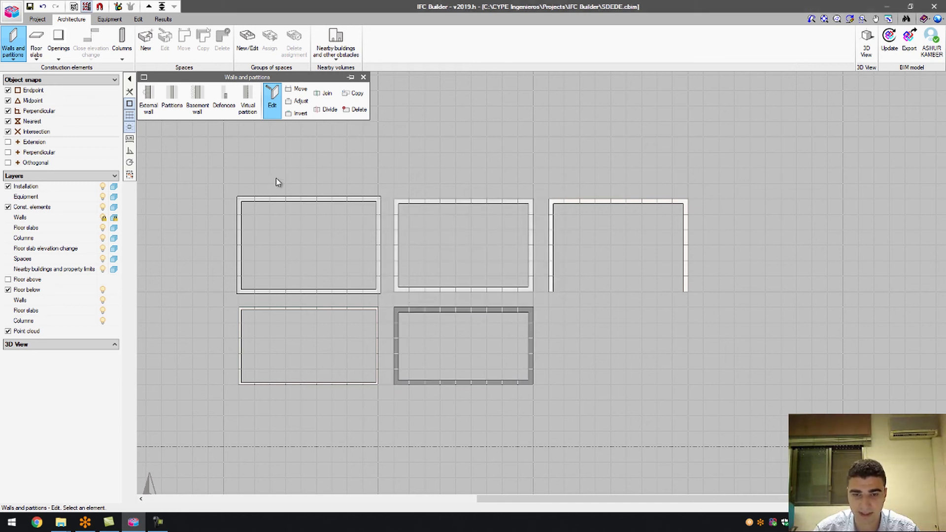
# Try moving the right room's left wall, leaving it in place.
pyautogui.click(298, 89)
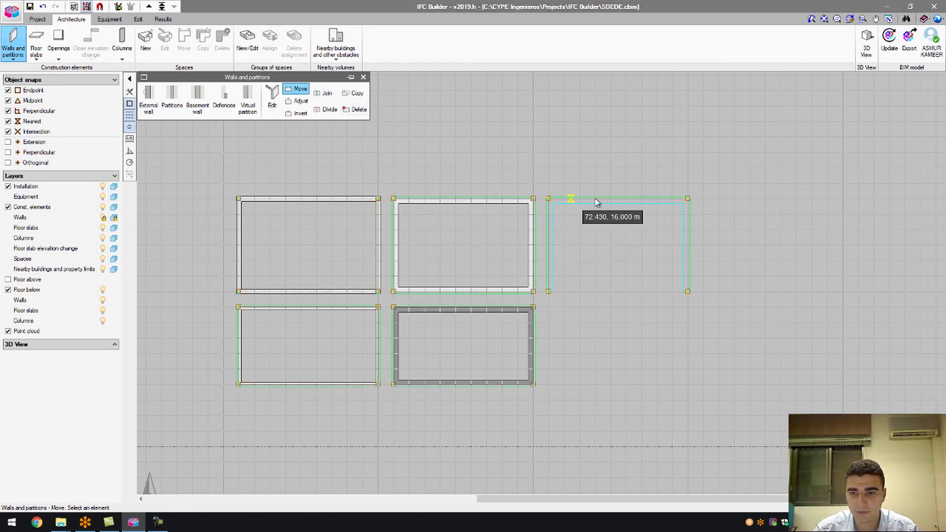
pyautogui.scroll(-1, 432, 203)
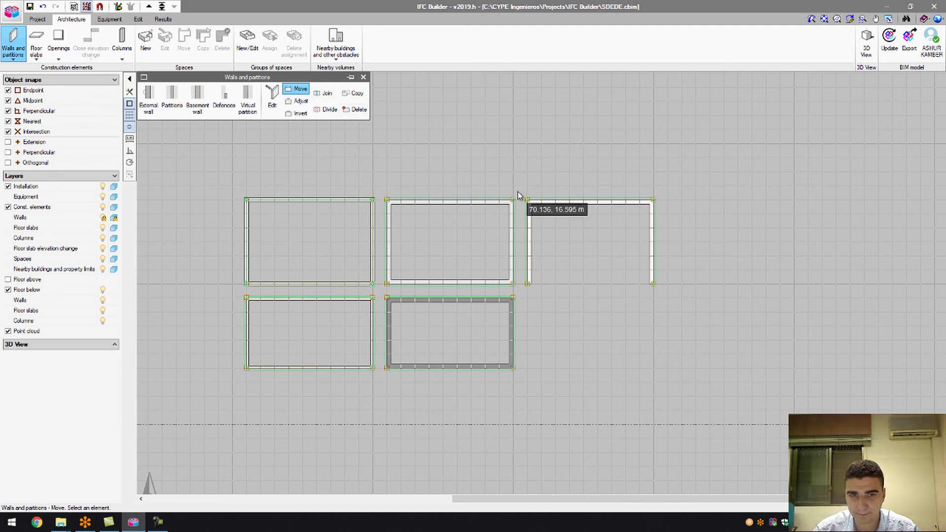
pyautogui.click(528, 281)
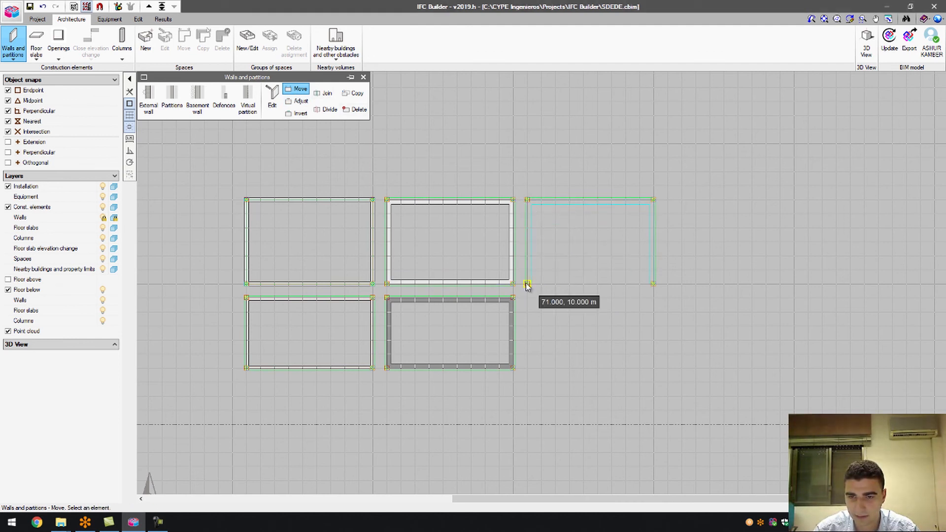
pyautogui.click(528, 284)
# Move the open right room's top corner points so its top wall runs level.
pyautogui.click(296, 89)
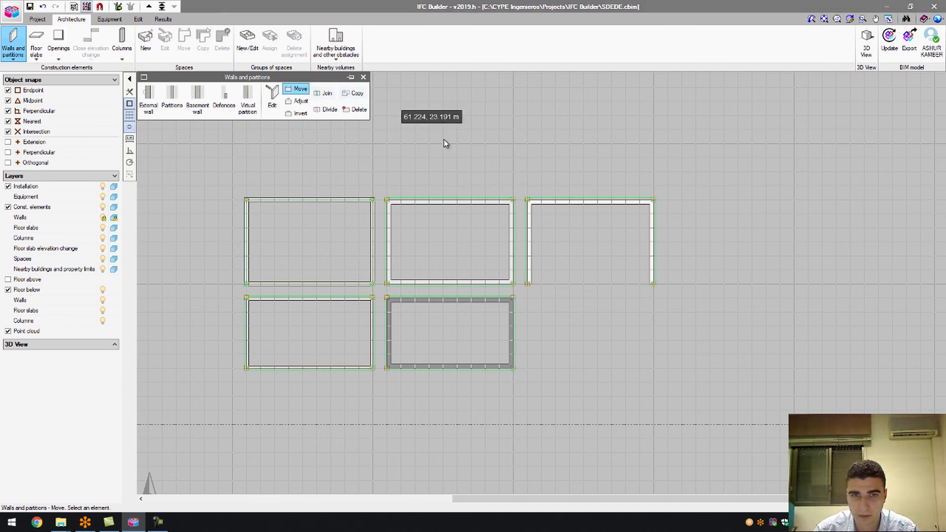
pyautogui.click(528, 199)
pyautogui.click(527, 171)
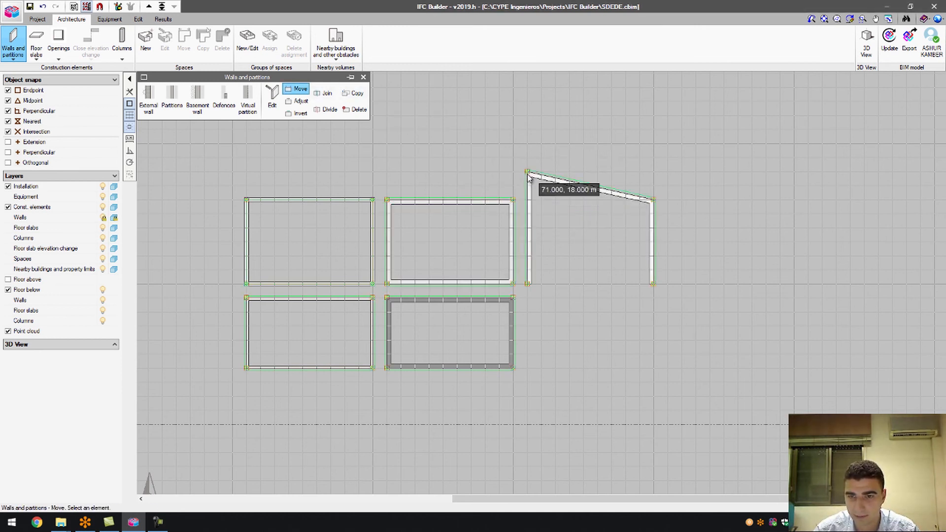
pyautogui.click(653, 172)
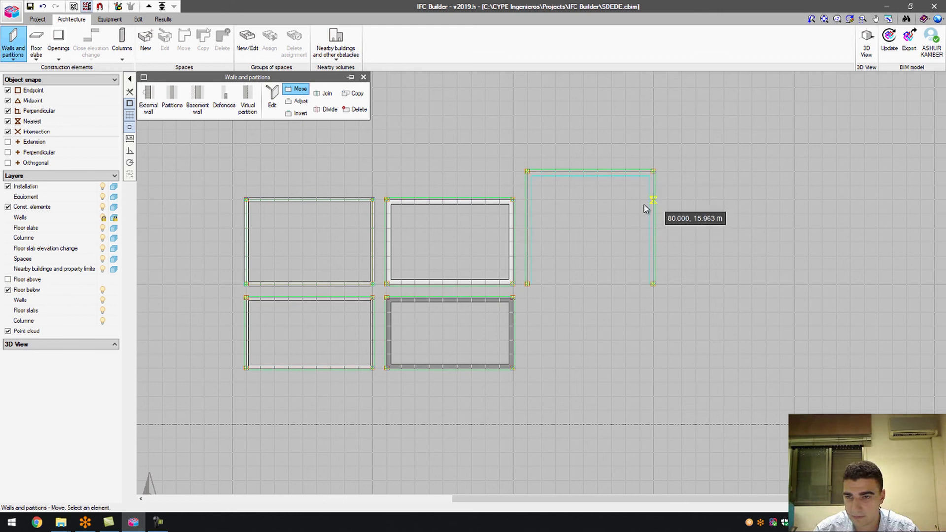
pyautogui.click(527, 199)
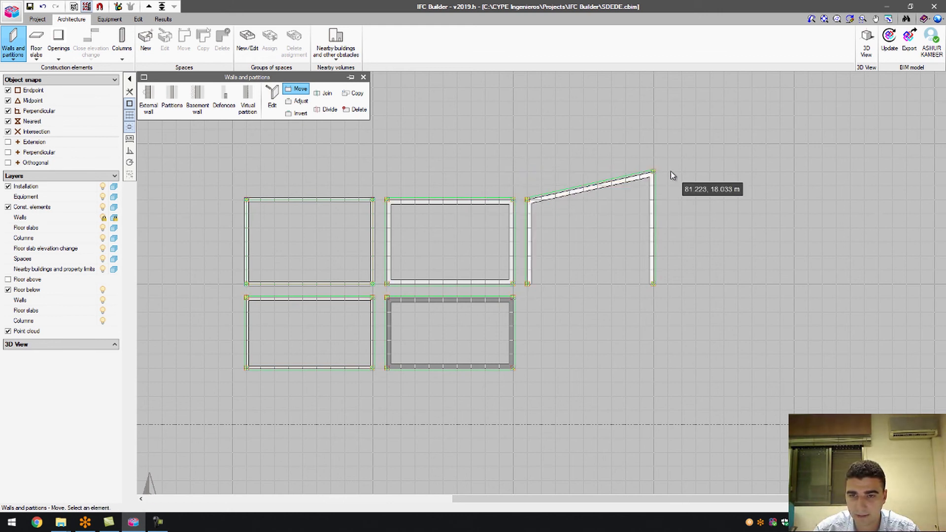
pyautogui.click(654, 200)
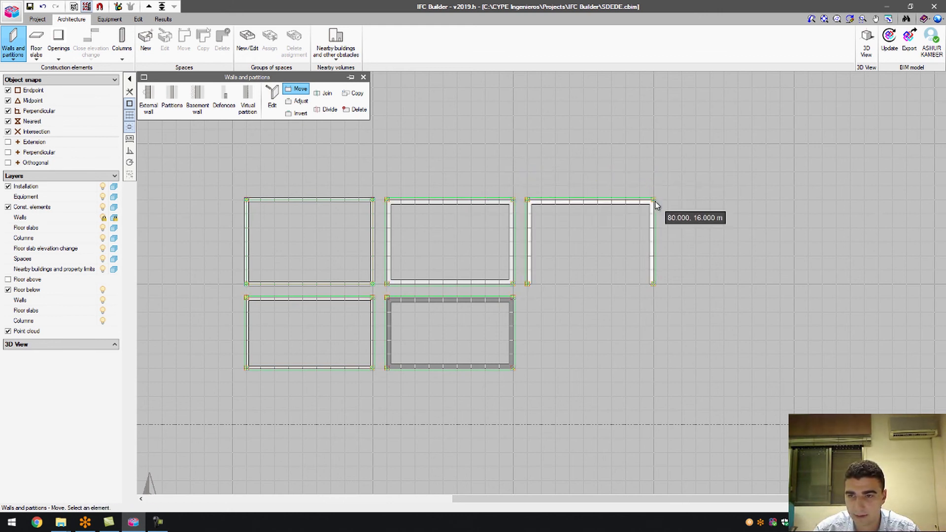
pyautogui.click(297, 101)
# Adjust the open right room's wall and the upper middle room's walls, confirming the outline.
pyautogui.scroll(4, 611, 222)
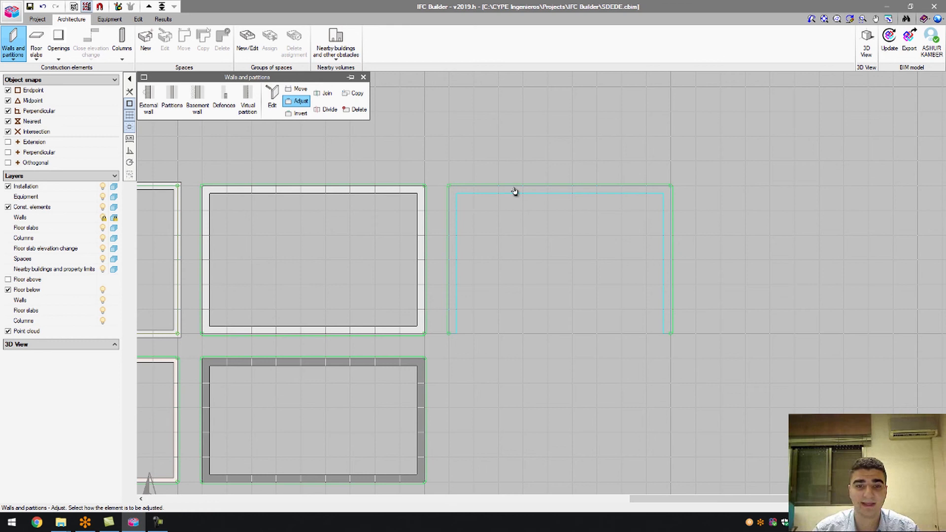
pyautogui.click(511, 215)
pyautogui.scroll(1, 409, 351)
pyautogui.scroll(-2, 577, 360)
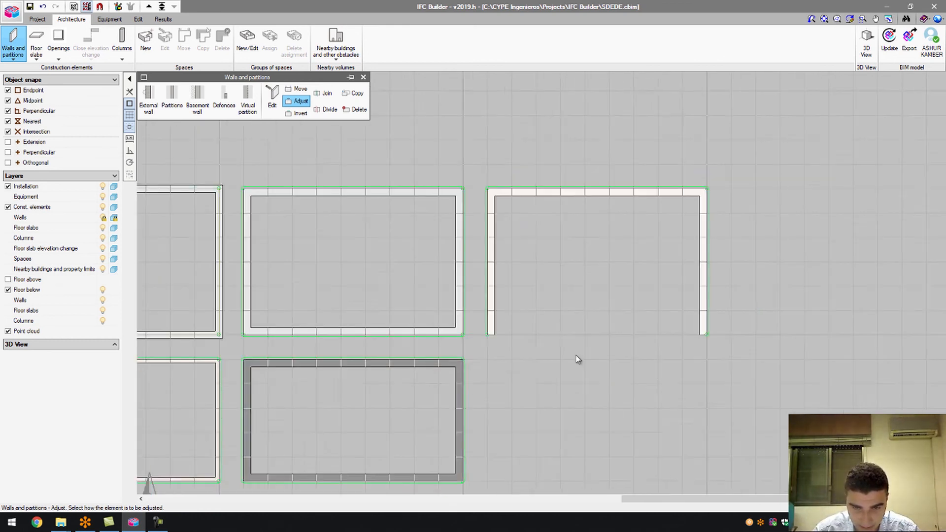
pyautogui.click(405, 226)
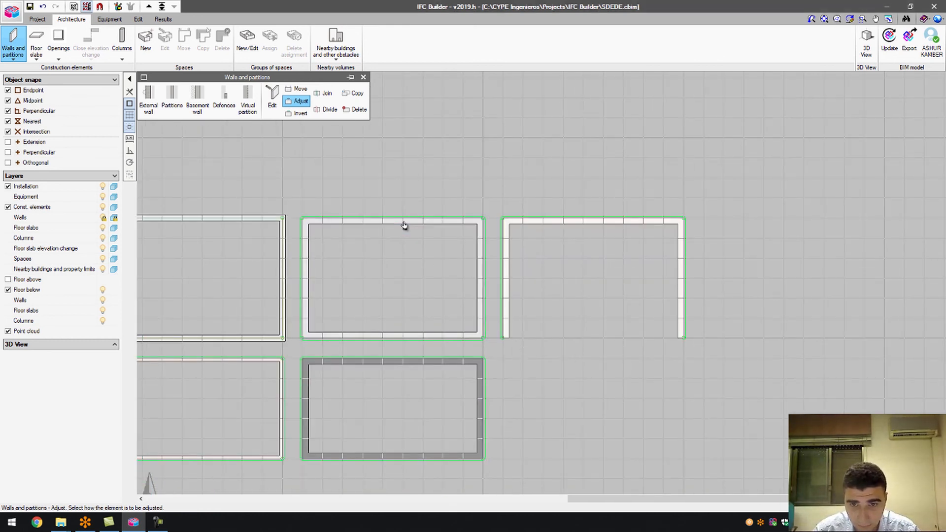
pyautogui.scroll(1, 404, 214)
pyautogui.scroll(2, 403, 214)
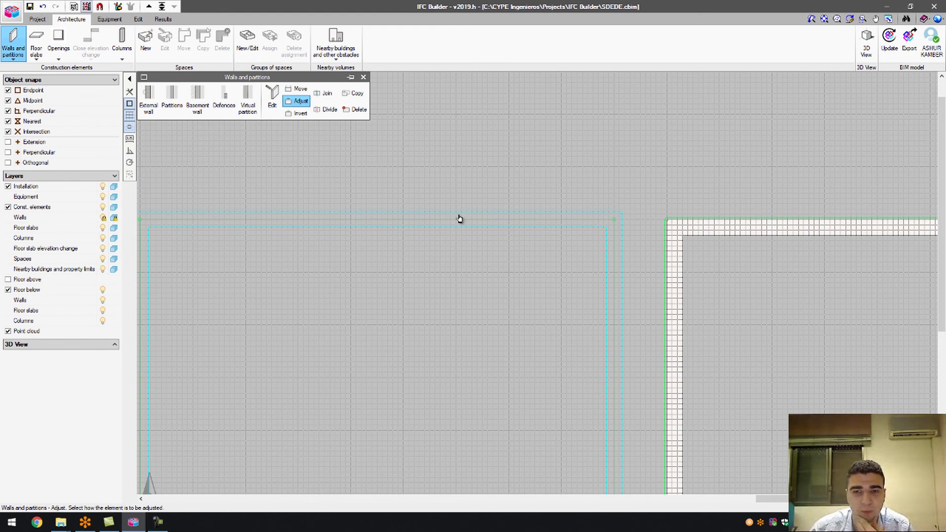
pyautogui.click(438, 244)
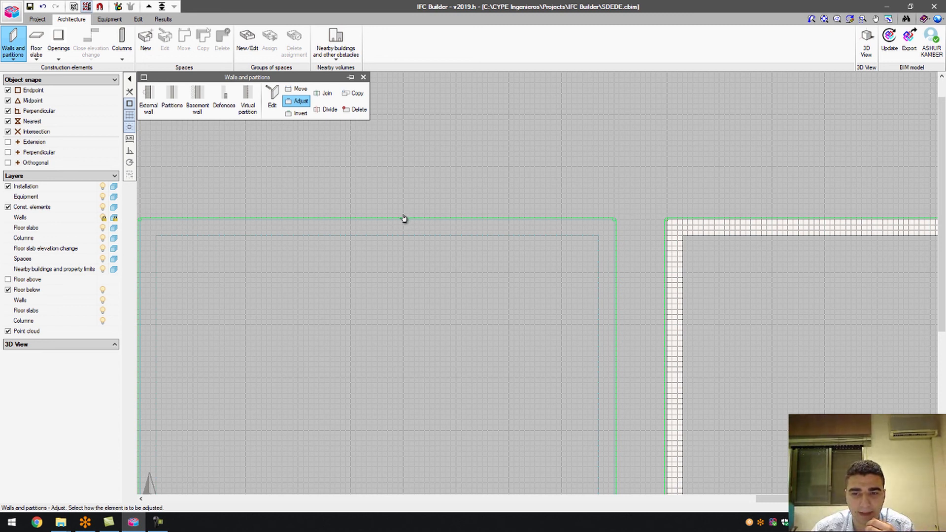
pyautogui.scroll(-5, 402, 219)
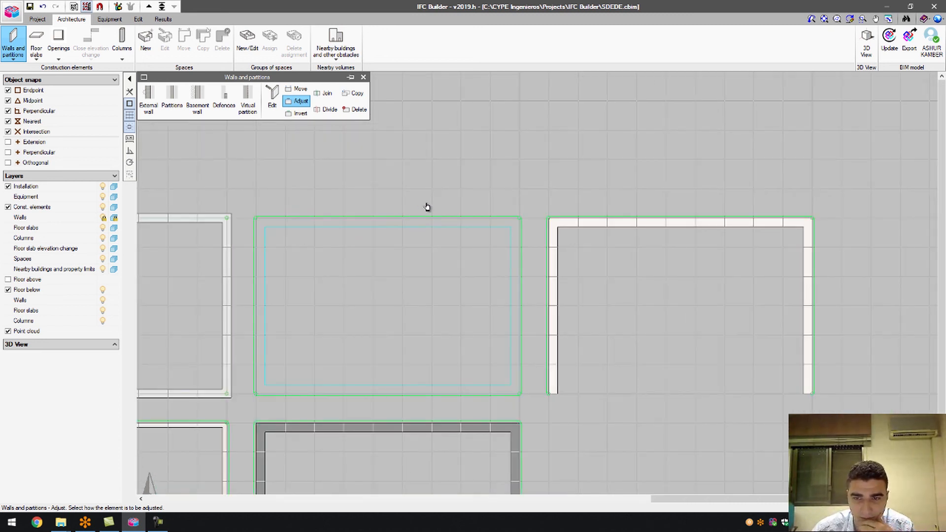
pyautogui.click(298, 113)
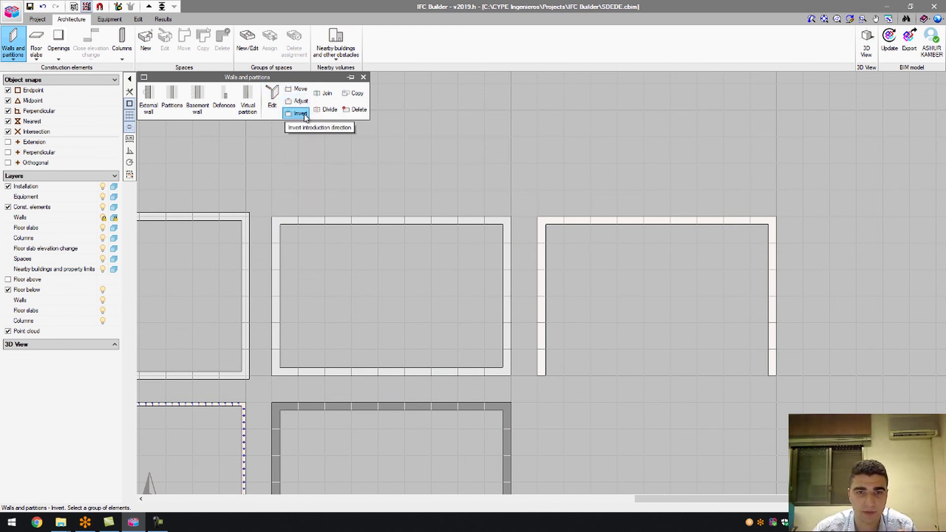
# Join the middle room's wall with the right room's wall.
pyautogui.click(319, 94)
pyautogui.click(503, 223)
pyautogui.click(539, 235)
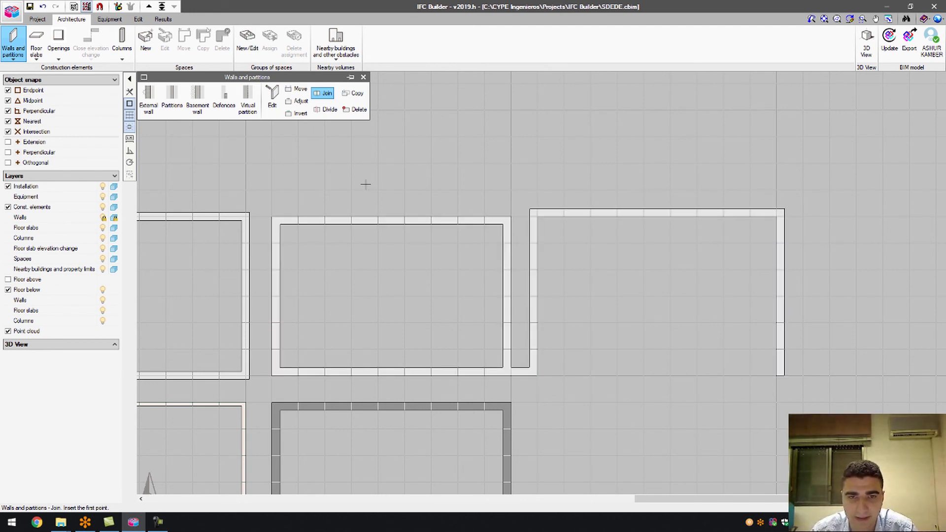
# Divide the open right room's wall at its top-left corner.
pyautogui.click(327, 109)
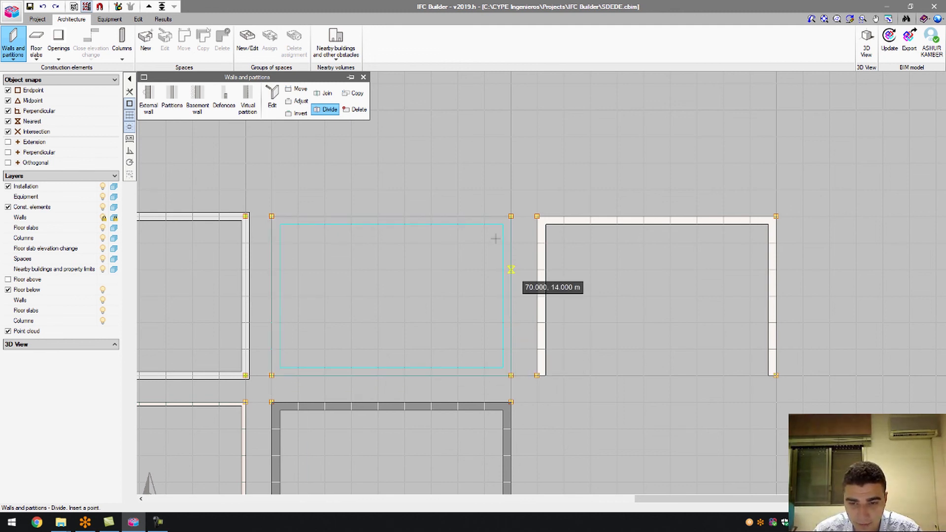
pyautogui.click(275, 217)
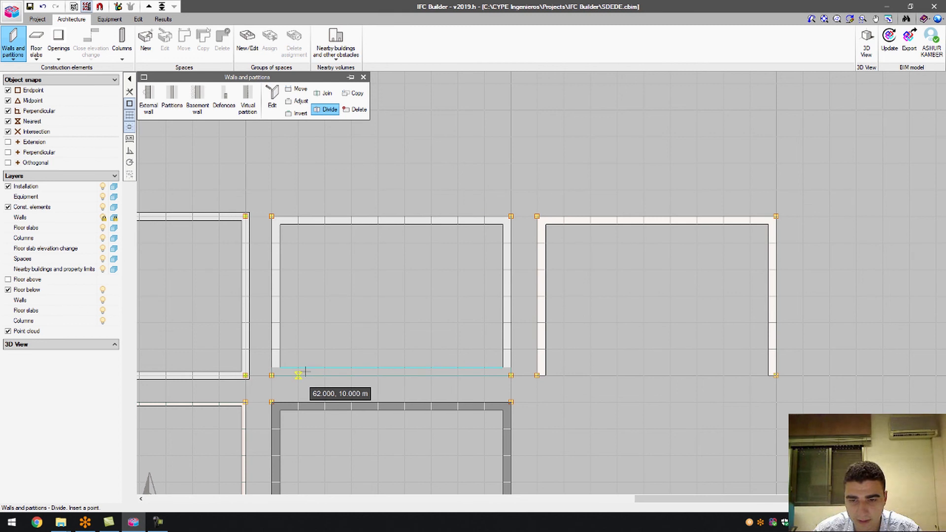
pyautogui.click(537, 217)
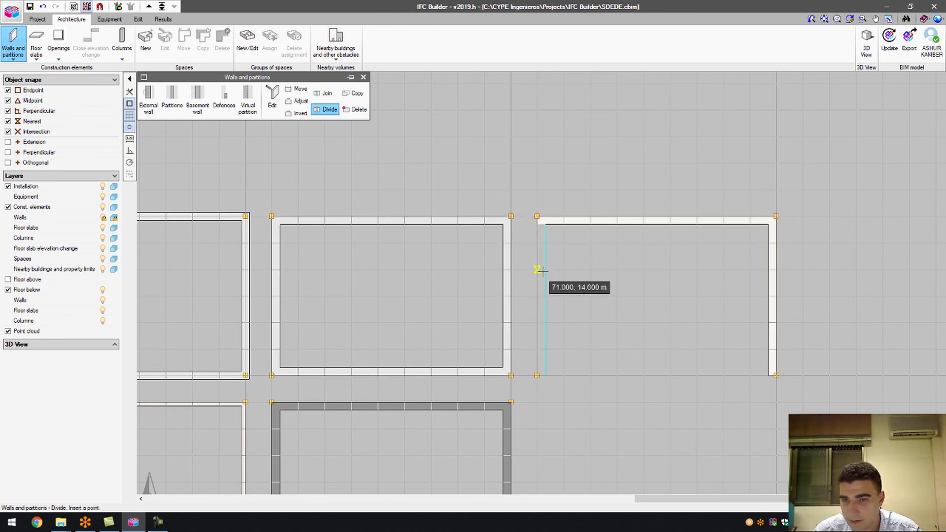
pyautogui.click(353, 93)
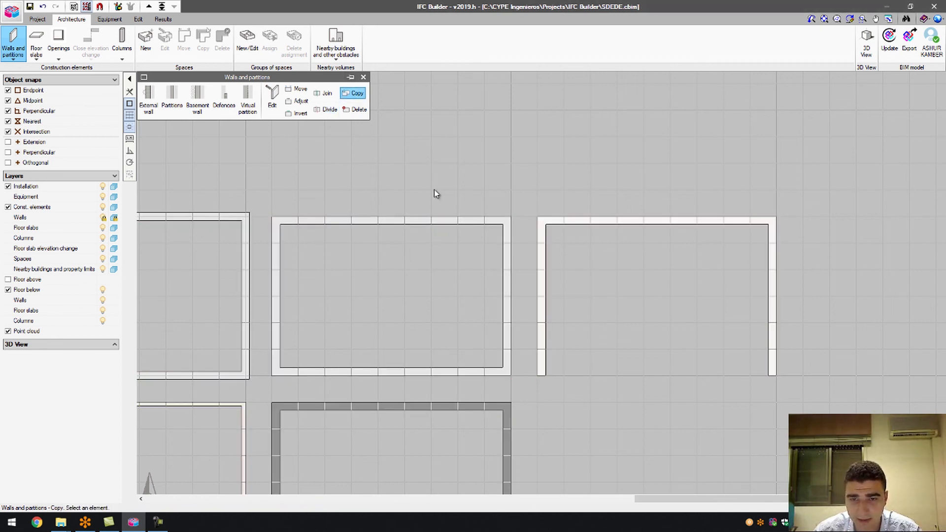
# Try copying the top wall and window-deleting the rooms, cancelling both so all walls remain.
pyautogui.click(376, 225)
pyautogui.rightClick(378, 205)
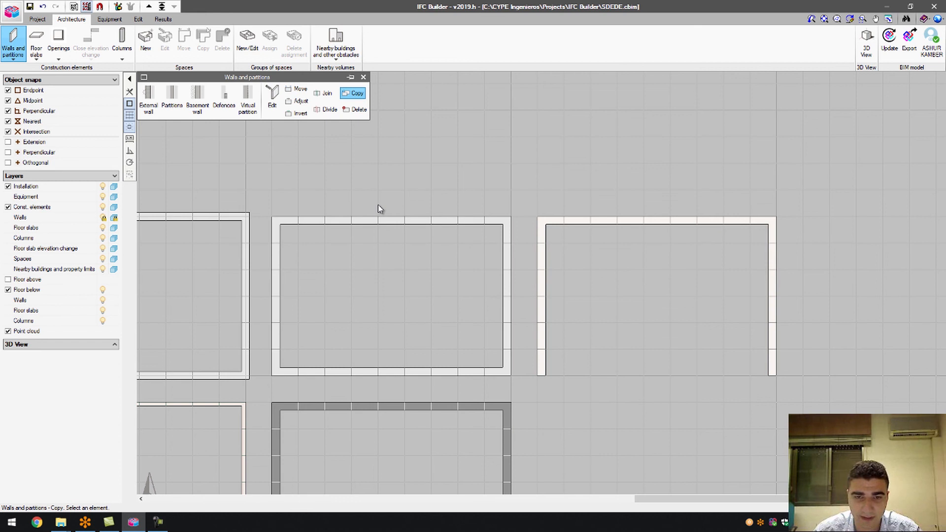
pyautogui.click(354, 109)
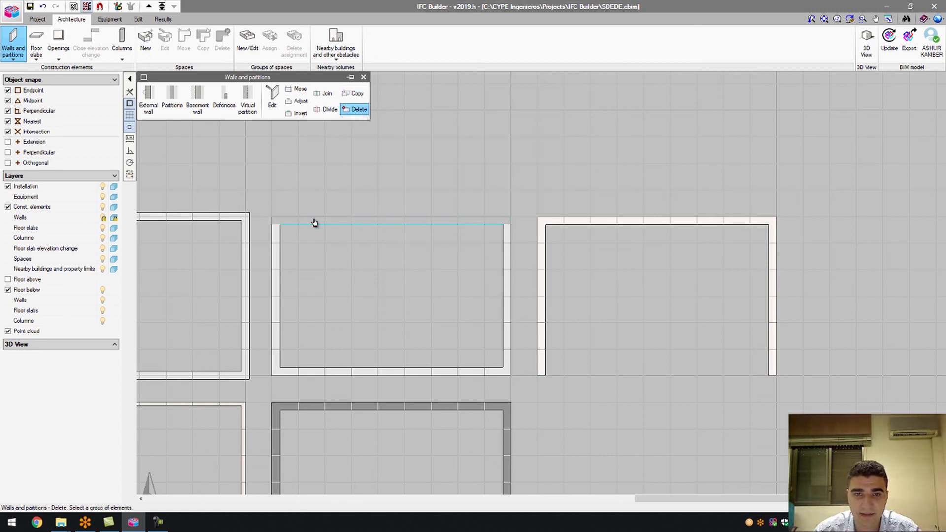
pyautogui.scroll(-3, 313, 221)
pyautogui.scroll(-2, 622, 275)
pyautogui.click(215, 177)
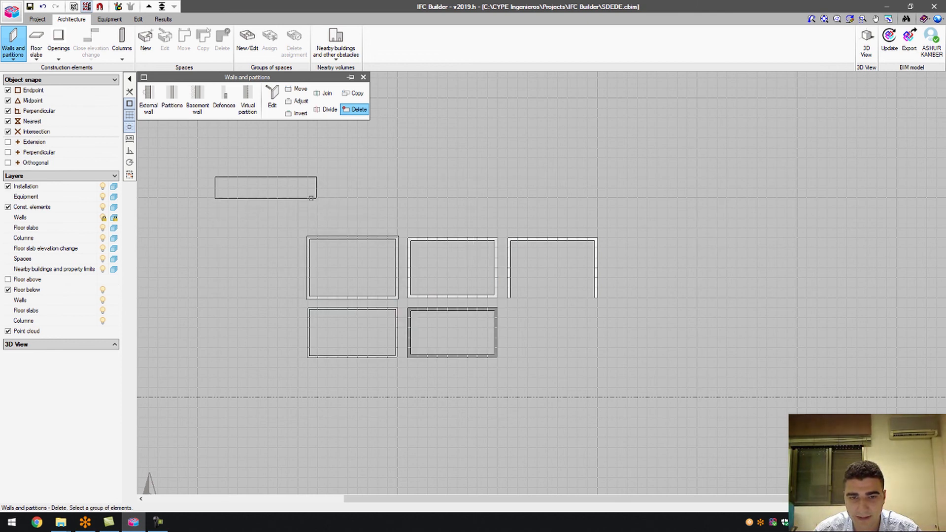
pyautogui.click(273, 191)
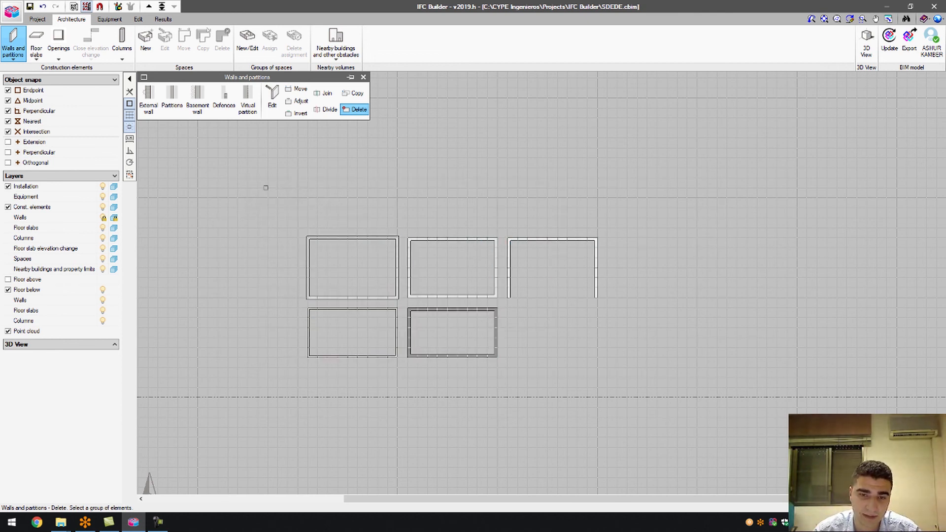
pyautogui.click(723, 431)
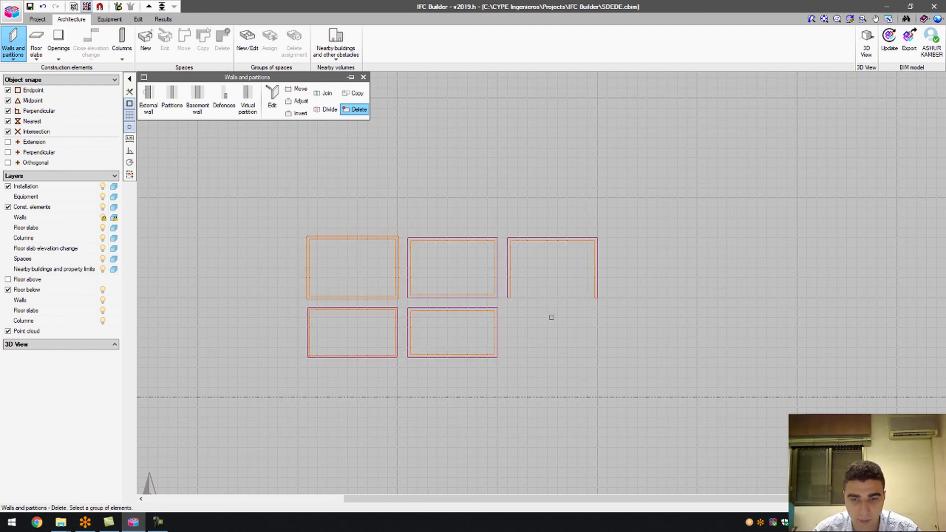
pyautogui.rightClick(536, 343)
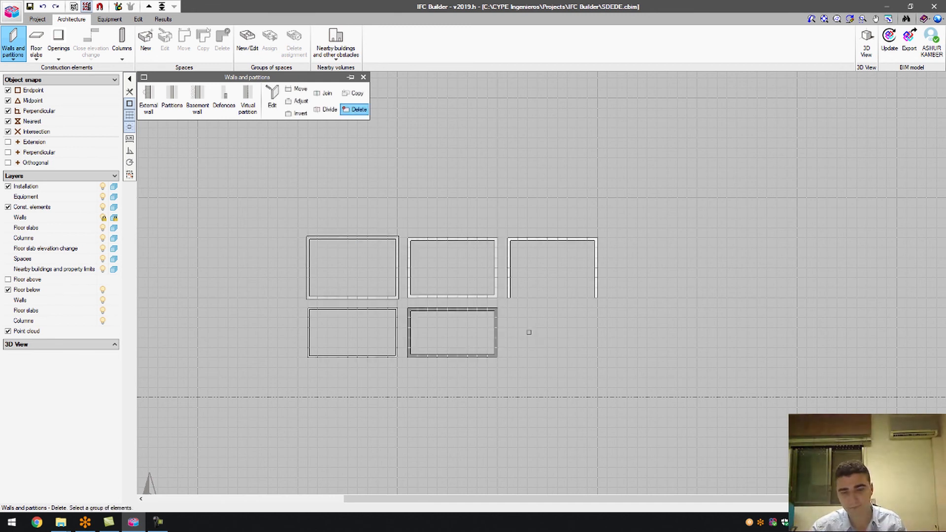
pyautogui.click(490, 334)
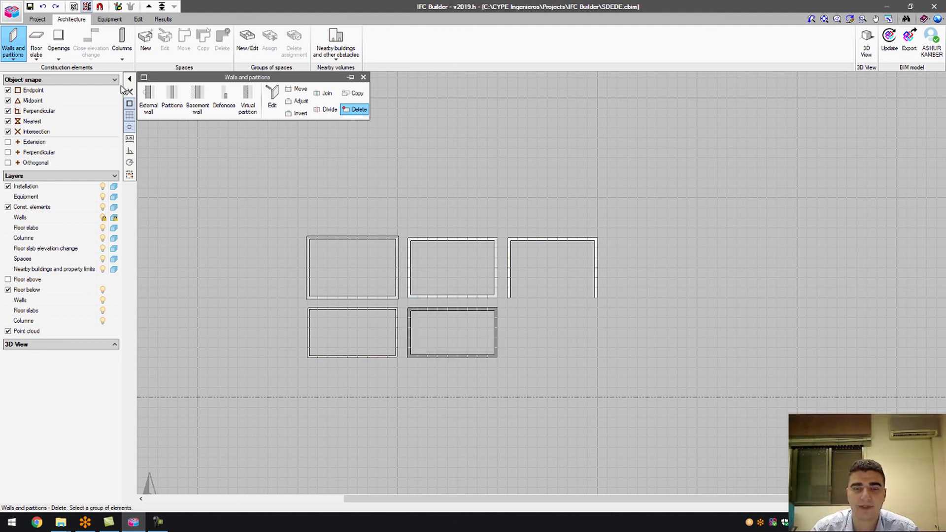
pyautogui.click(36, 52)
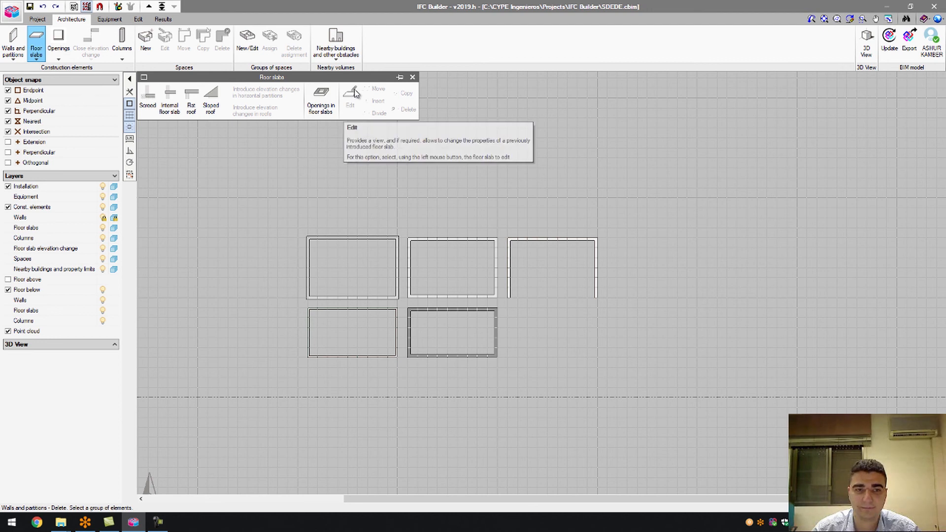